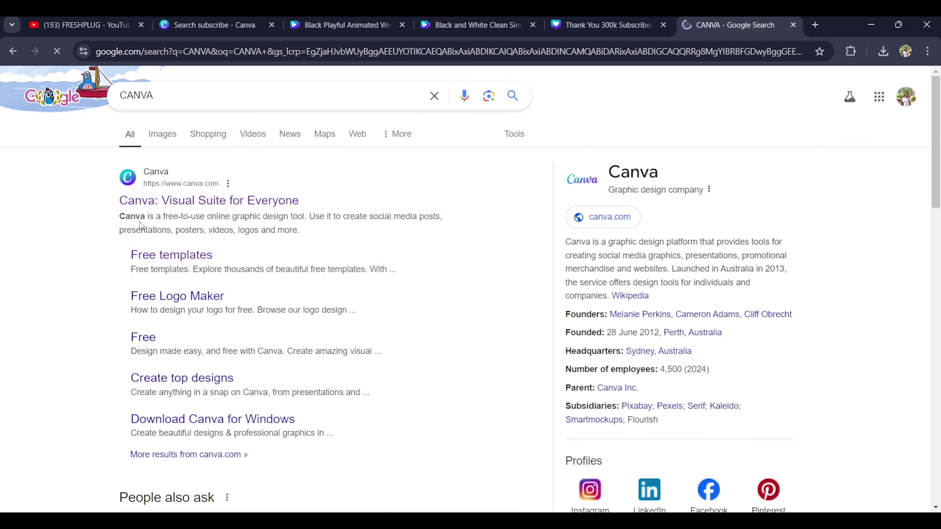
drag(146, 217, 359, 235)
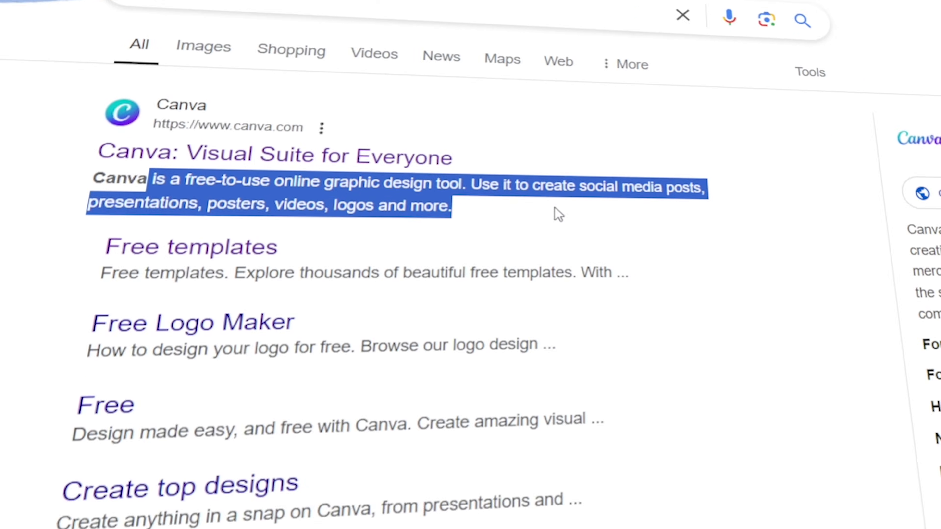
click(637, 319)
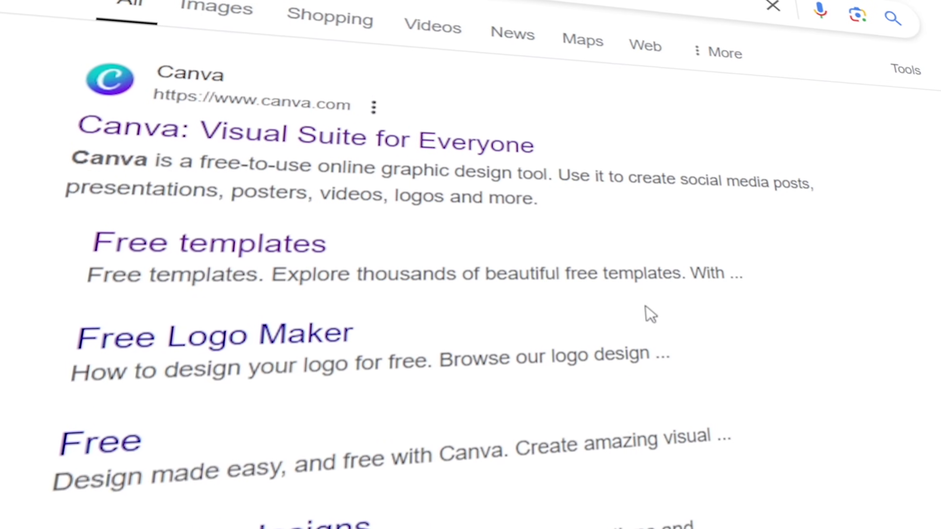
scroll(647, 316, down, 5)
scroll(669, 320, up, 5)
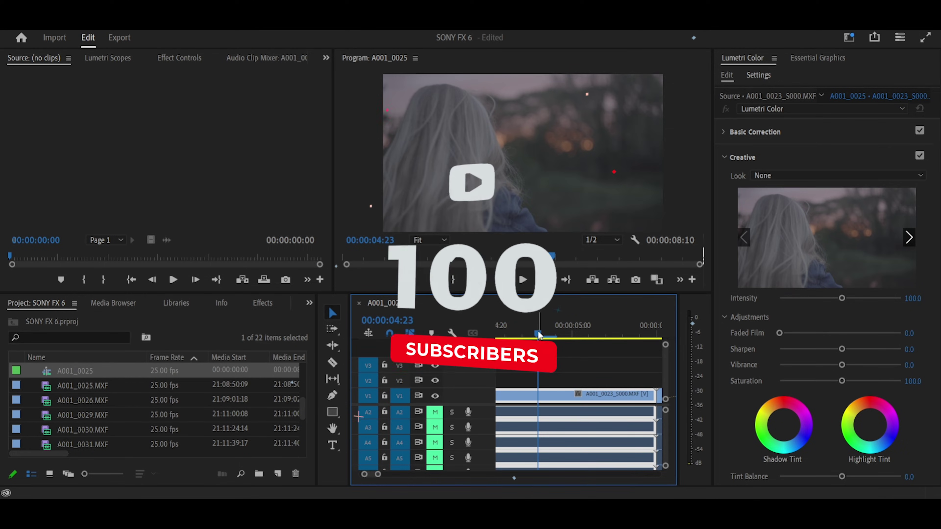
- Park the playhead at 00:00:03:06 and add an adjustment layer on V2 spanning all the clips in the sequence
drag(563, 331, 639, 341)
drag(365, 256, 481, 255)
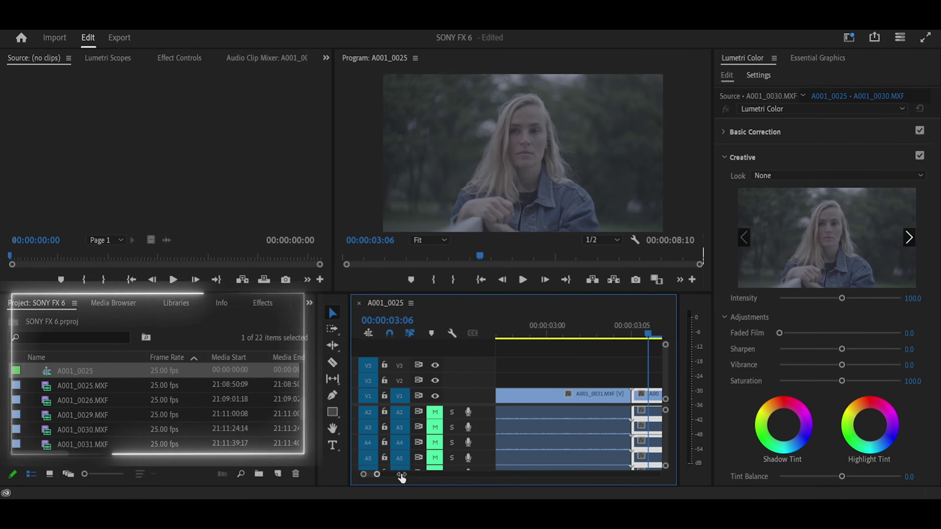
drag(385, 477, 415, 476)
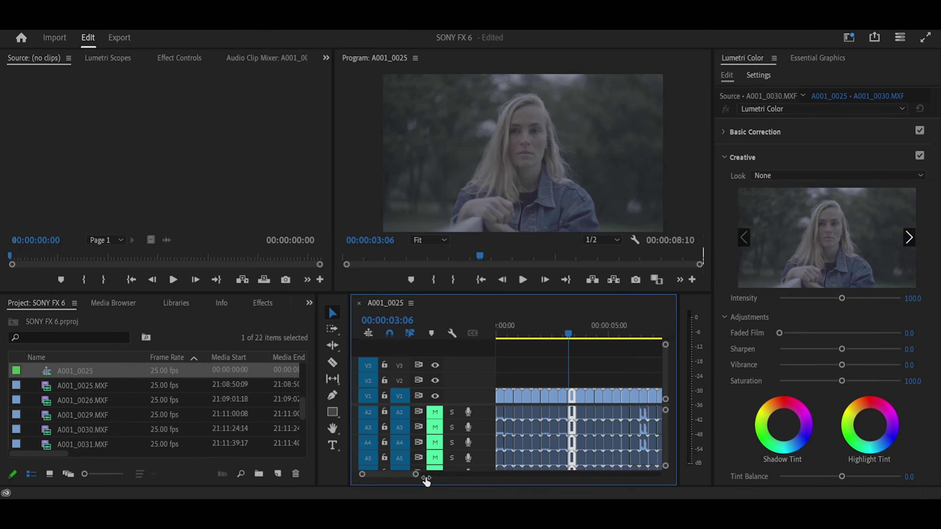
key(minus)
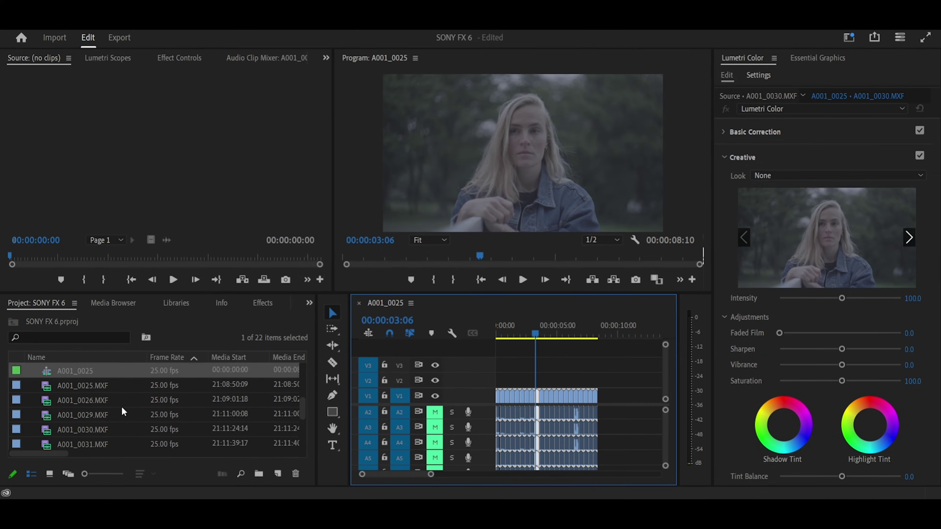
scroll(121, 407, down, 3)
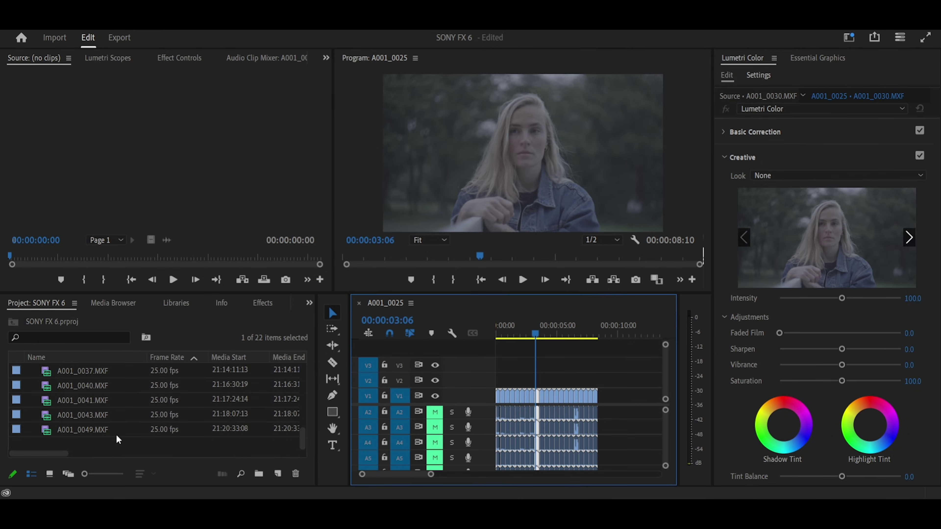
click(118, 442)
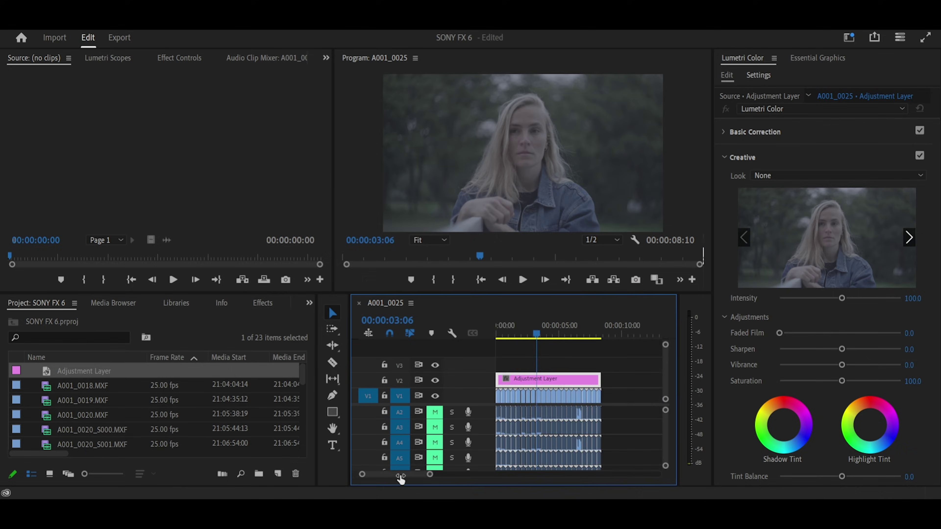
- Set the adjustment layer's white balance in Basic Correction by sampling the bright sky above the woman's head
key(equal)
key(equal)
key(equal)
key(equal)
key(equal)
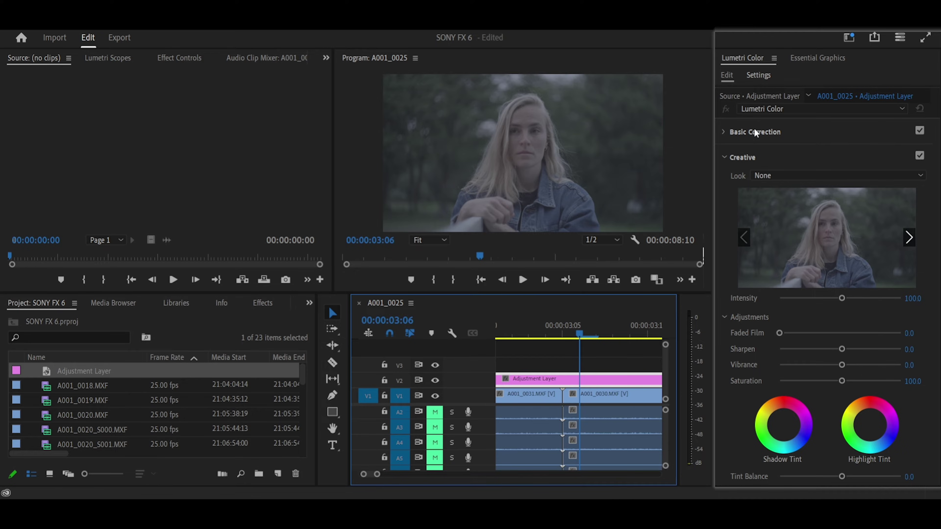
click(726, 133)
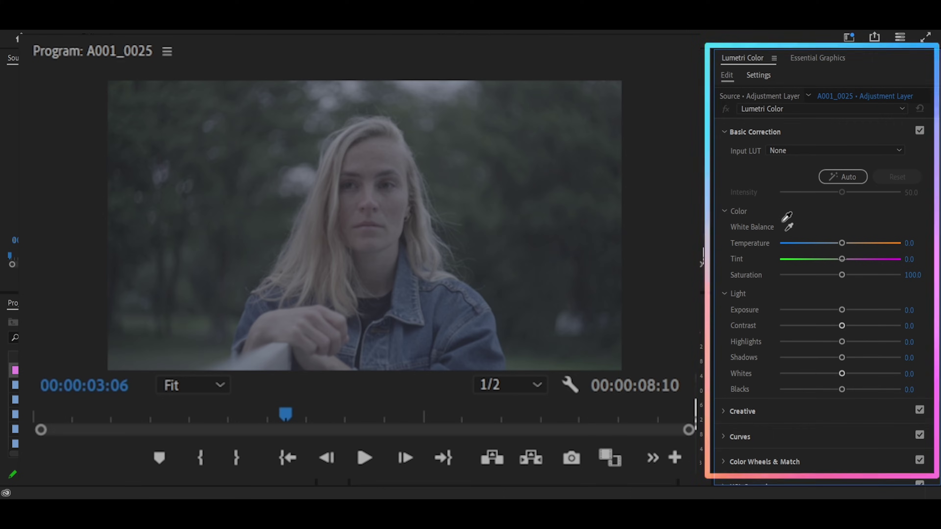
click(789, 227)
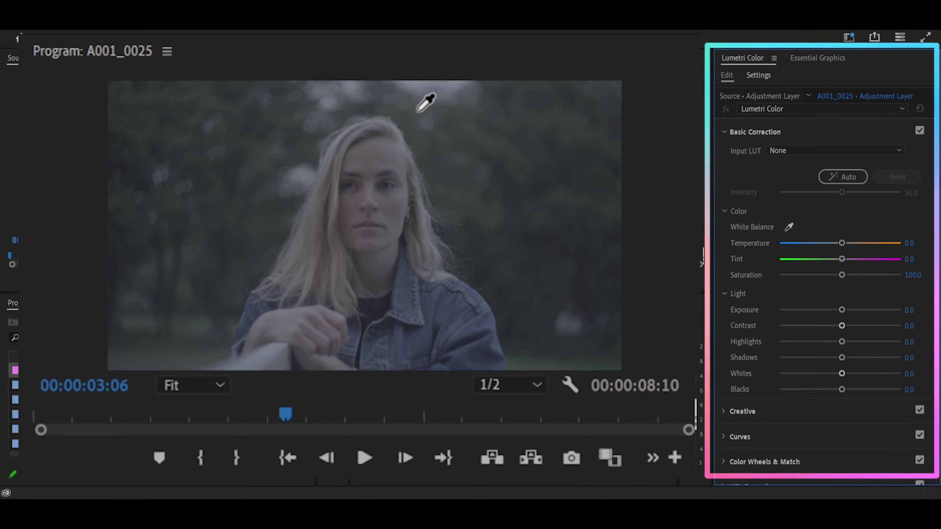
click(410, 87)
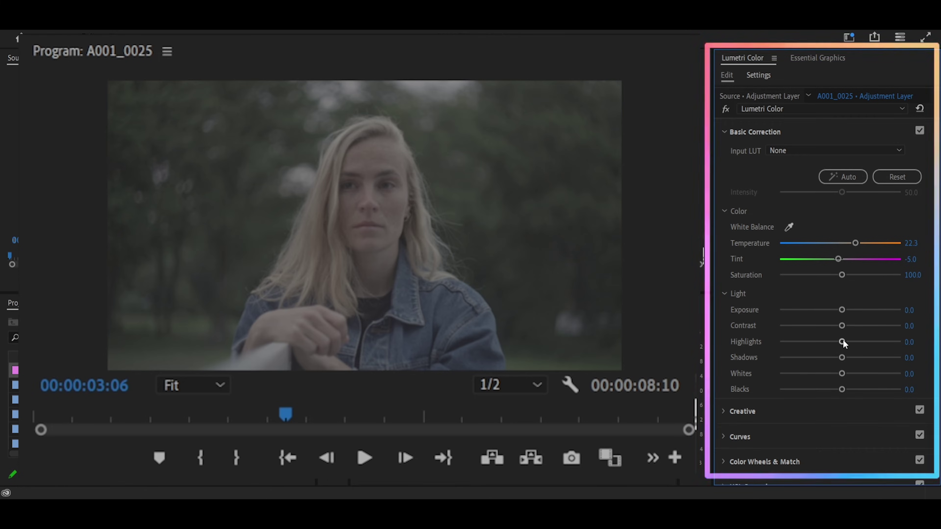
- Set the adjustment layer's Highlights to 16.6, Shadows to -16.6, Whites to 22.6 and Blacks to -19.6
mouse_move(843, 342)
mouse_down()
mouse_move(829, 340)
mouse_move(864, 339)
mouse_move(839, 340)
mouse_up()
click(856, 341)
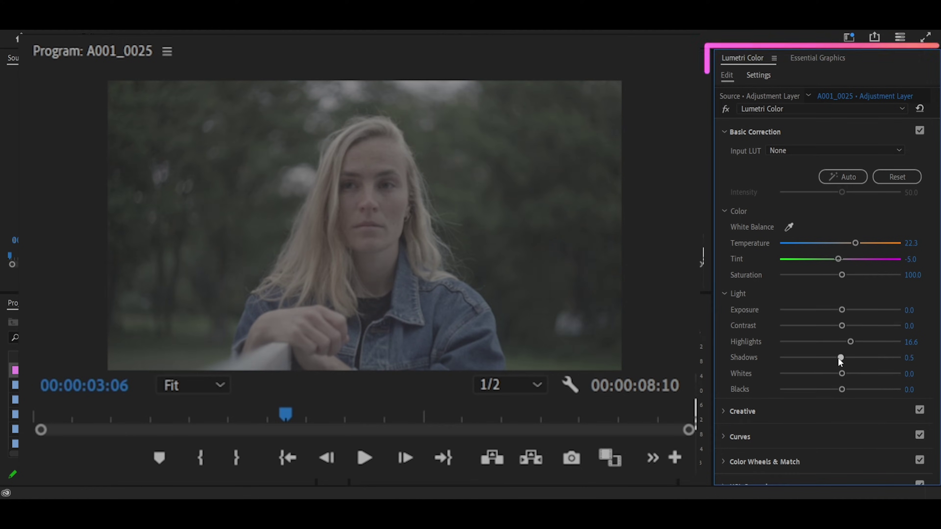
drag(838, 357, 857, 371)
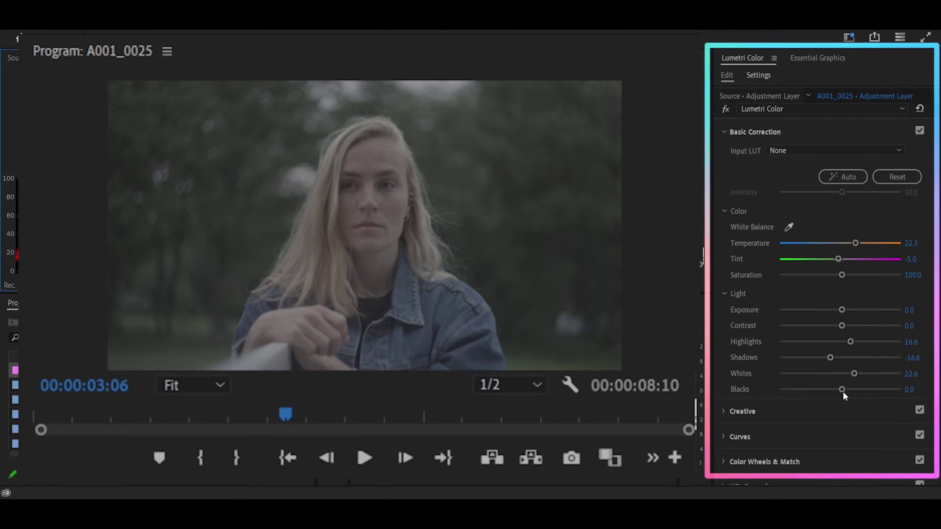
mouse_move(841, 388)
mouse_down()
mouse_move(813, 394)
mouse_move(835, 390)
mouse_move(828, 385)
mouse_up()
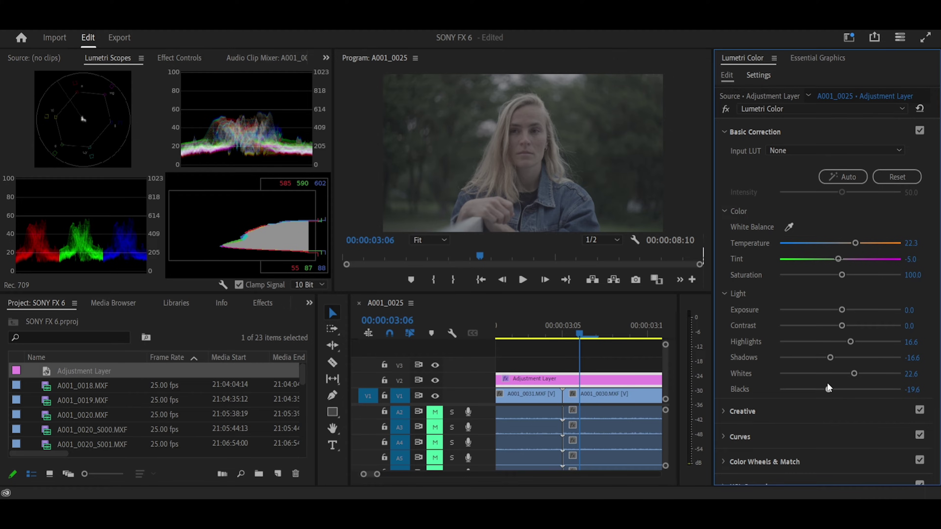
click(435, 380)
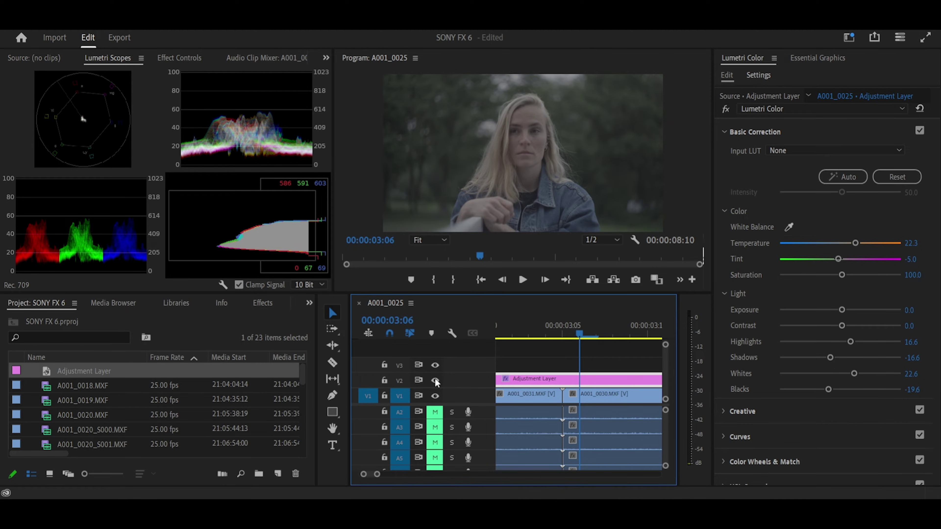
- Raise the adjustment layer's Saturation to 116.6 in the Creative adjustments
click(739, 412)
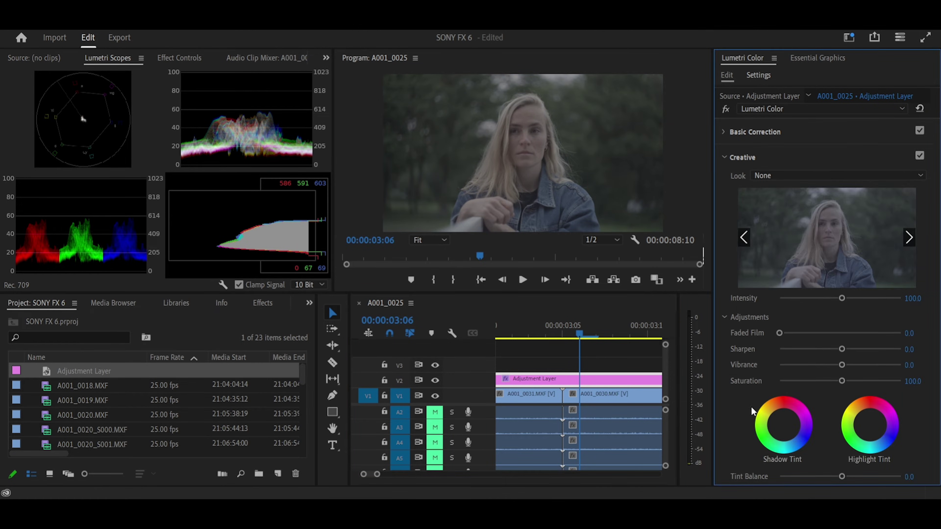
scroll(778, 344, down, 2)
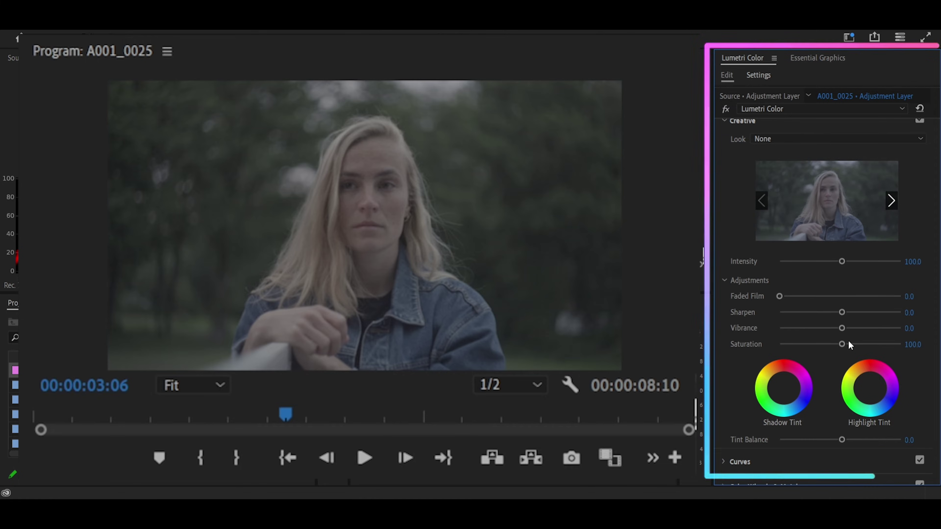
drag(842, 344, 849, 344)
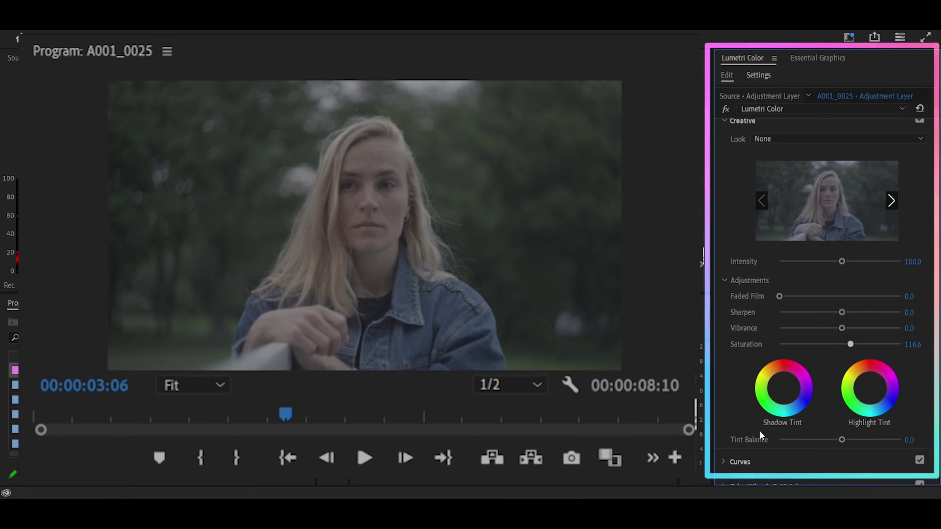
- Shape the white RGB curve into a gentle S with quarter, middle and three-quarter points, lowering the shadows and lifting the highlights
scroll(781, 386, down, 2)
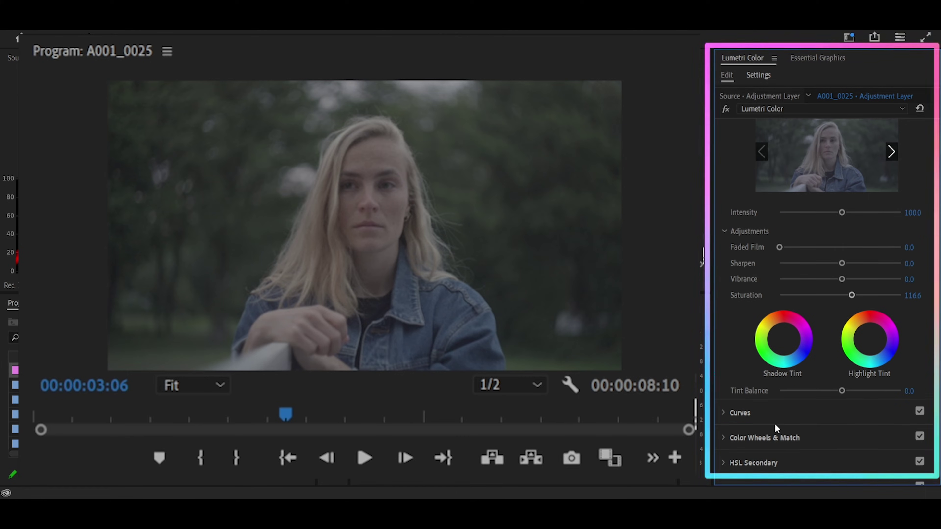
click(723, 413)
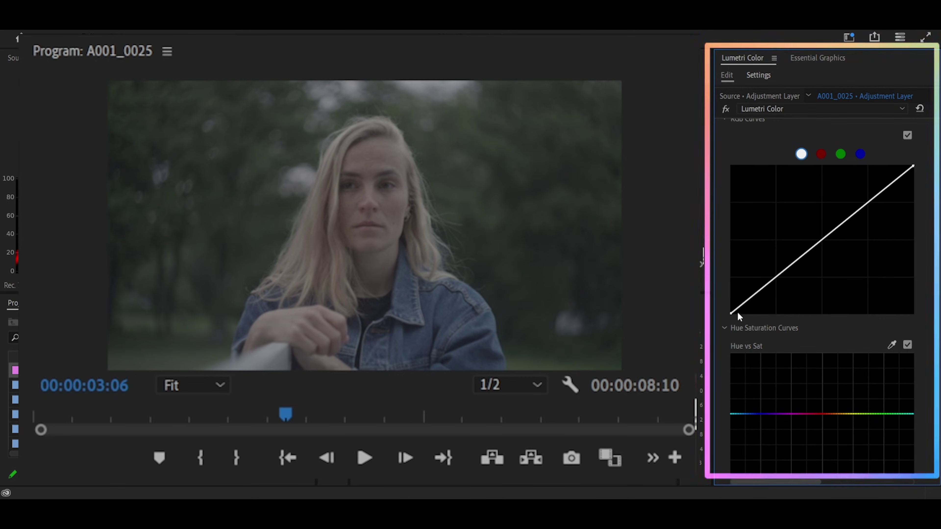
click(776, 278)
click(867, 202)
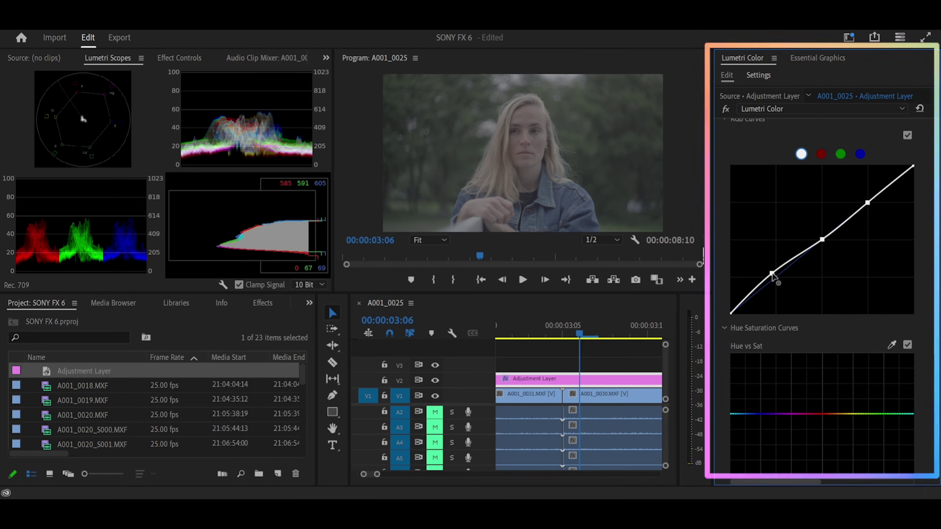
drag(772, 275, 780, 284)
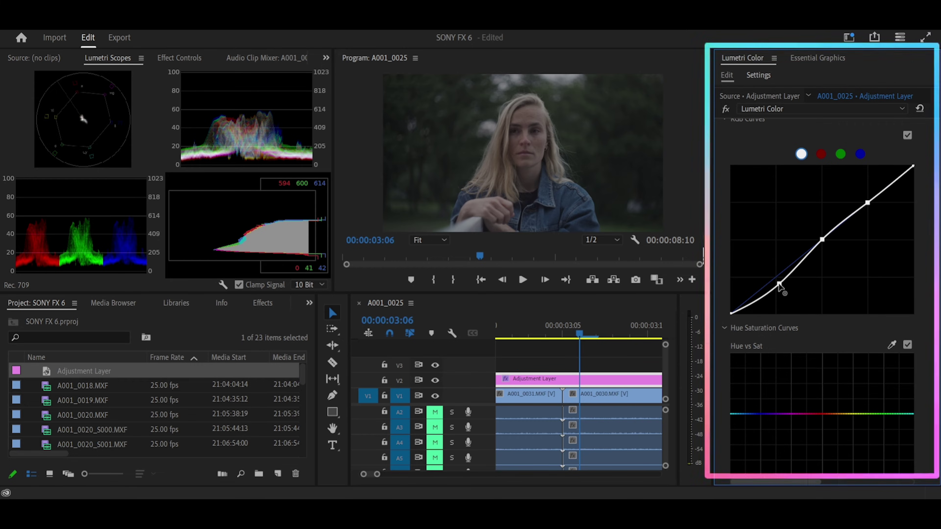
click(821, 240)
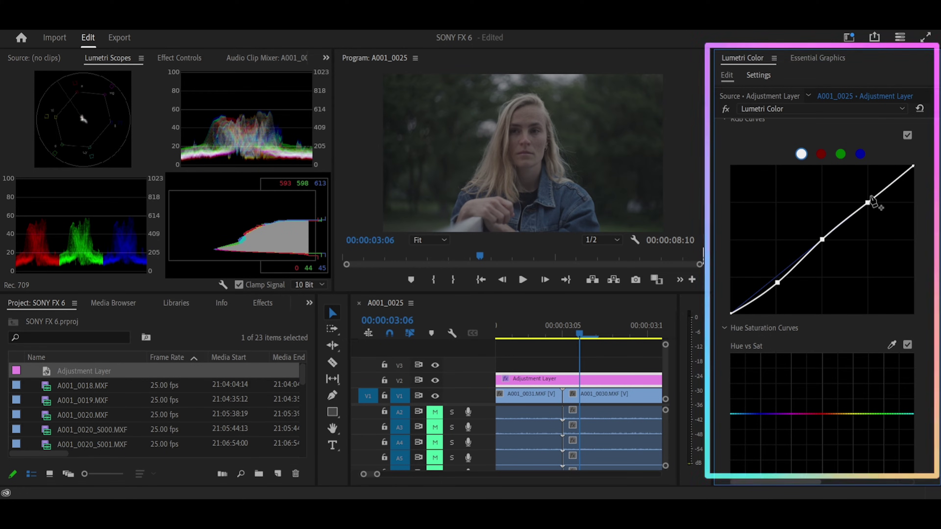
drag(868, 201, 867, 197)
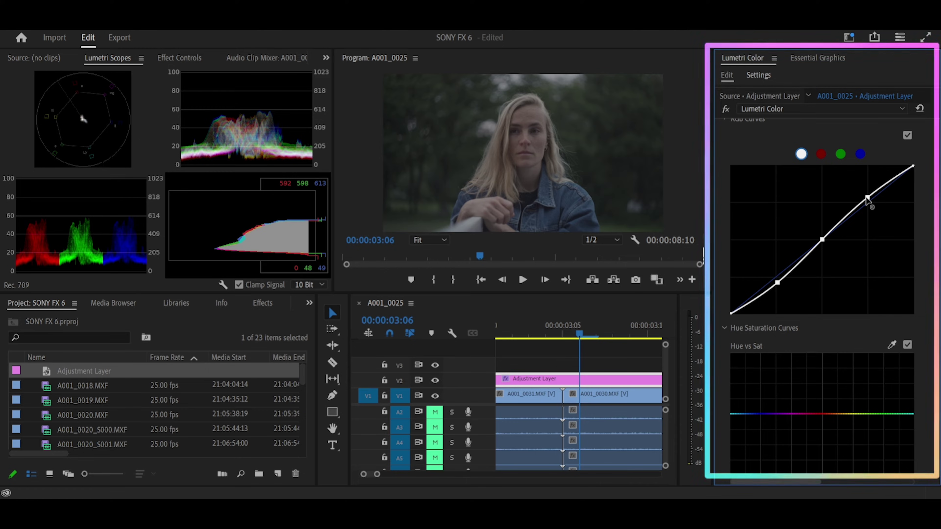
drag(866, 197, 861, 194)
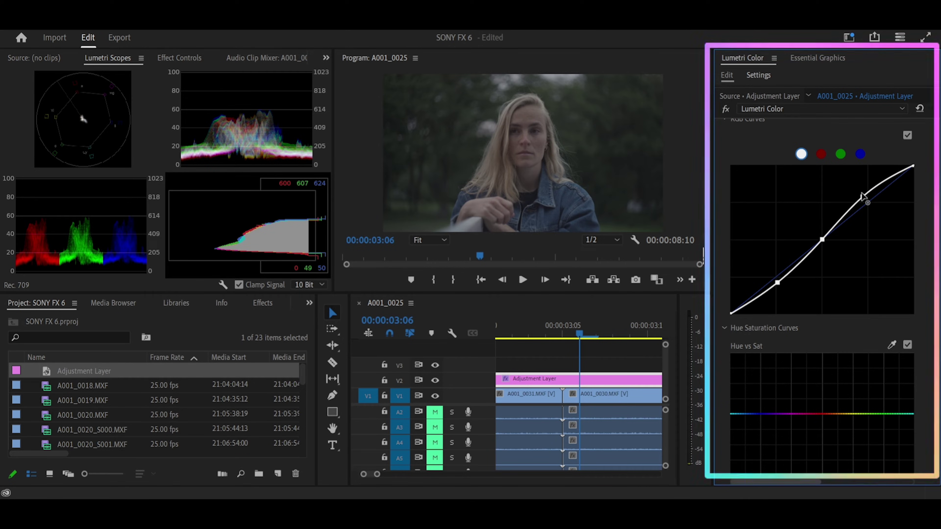
drag(862, 196, 865, 198)
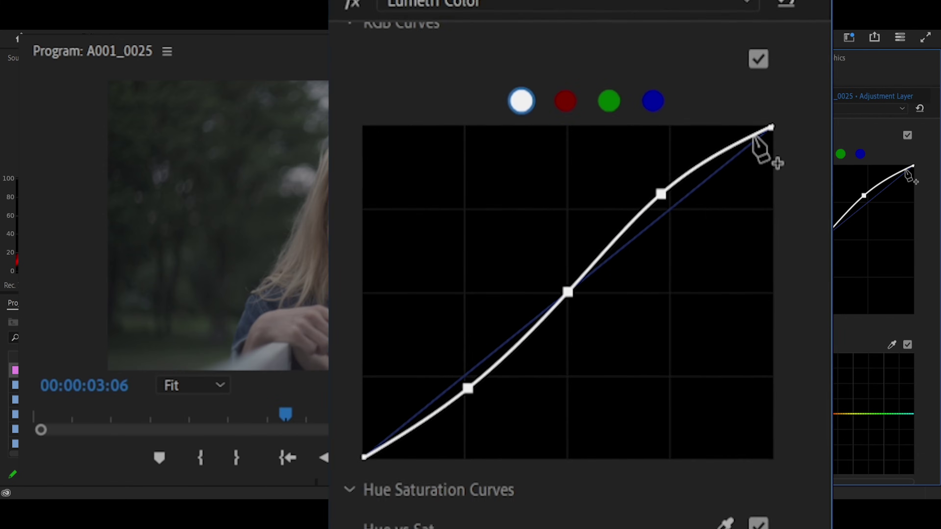
- Add a point near each end of the white RGB curve, slightly lowering the white endpoint and raising the black endpoint
click(904, 170)
drag(912, 166, 914, 173)
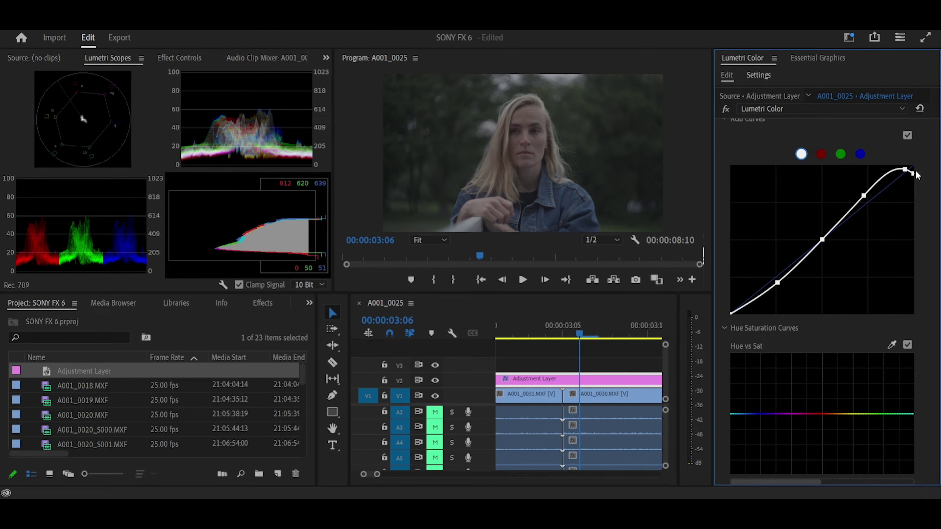
drag(913, 172, 913, 170)
click(738, 309)
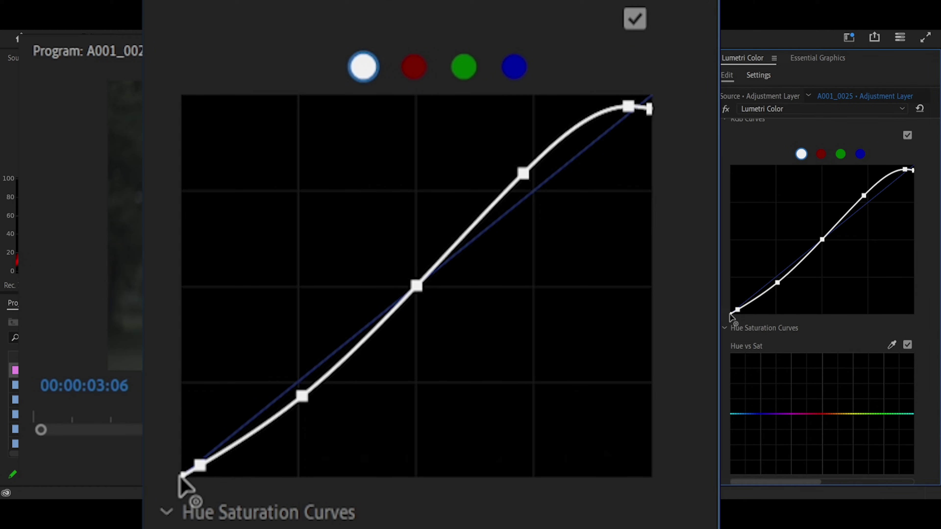
click(732, 312)
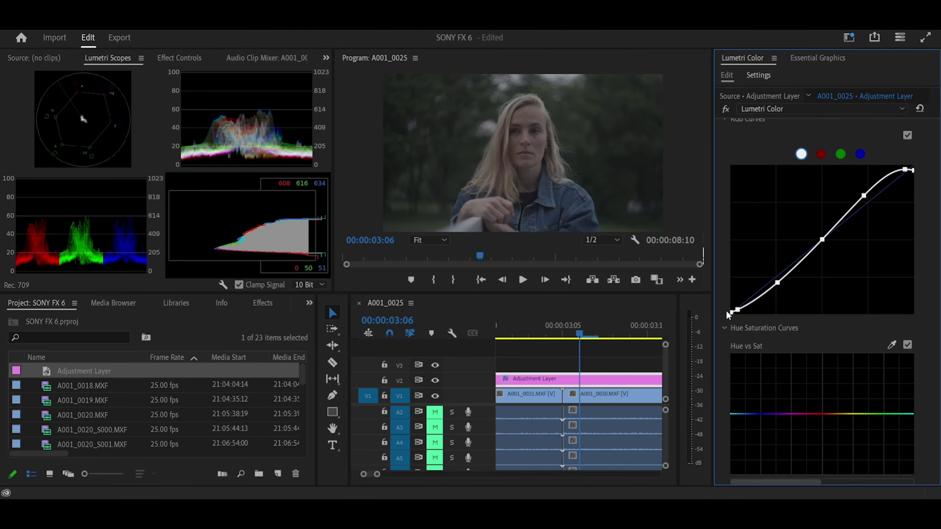
drag(726, 310, 726, 307)
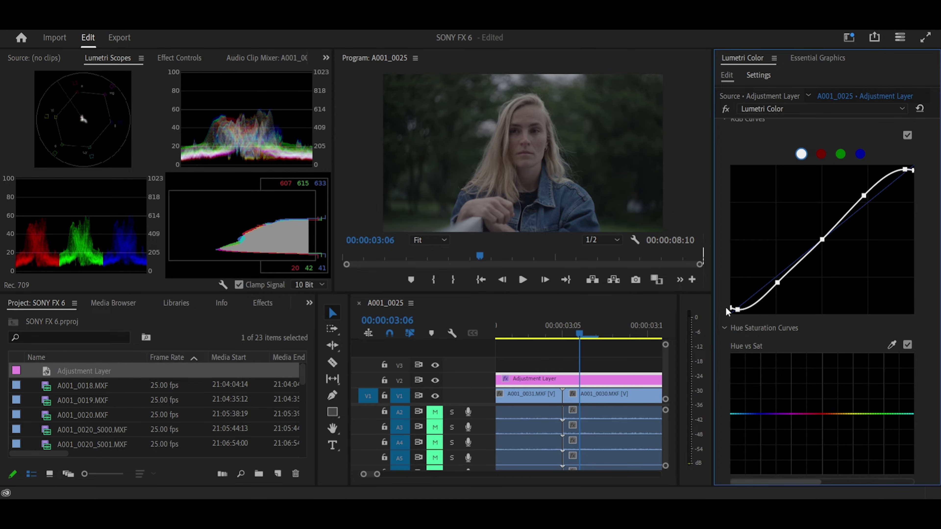
- Sample the blue denim jacket for the Hue vs Sat curve and slightly boost the saturation of its blues
scroll(726, 307, down, 2)
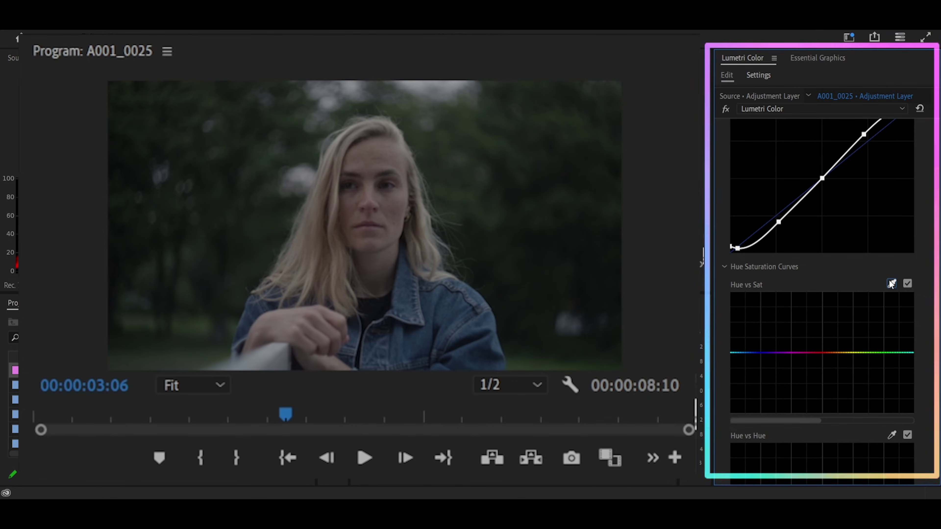
click(892, 282)
click(461, 355)
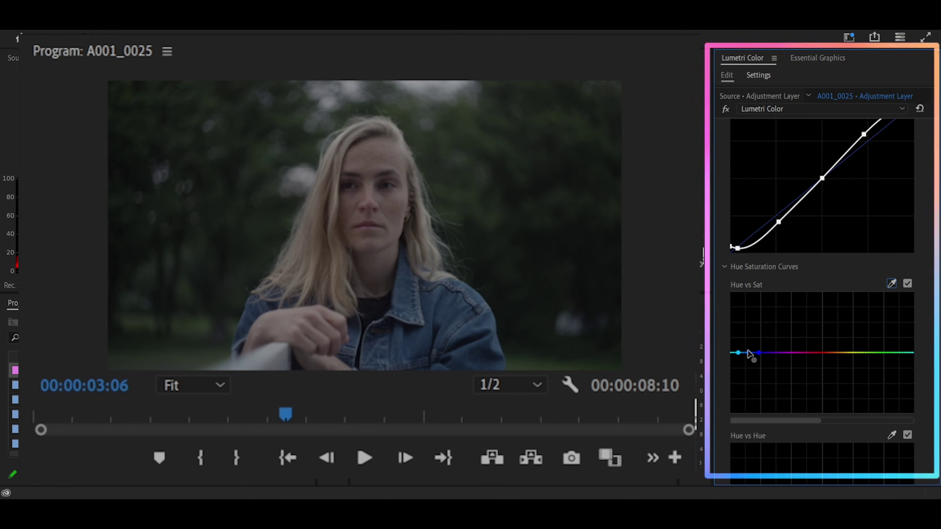
drag(748, 352, 748, 340)
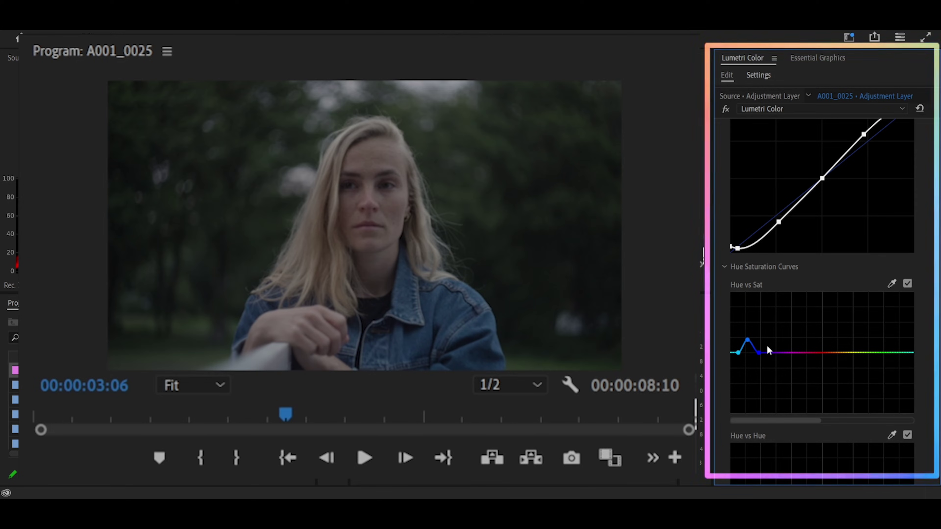
drag(747, 340, 747, 347)
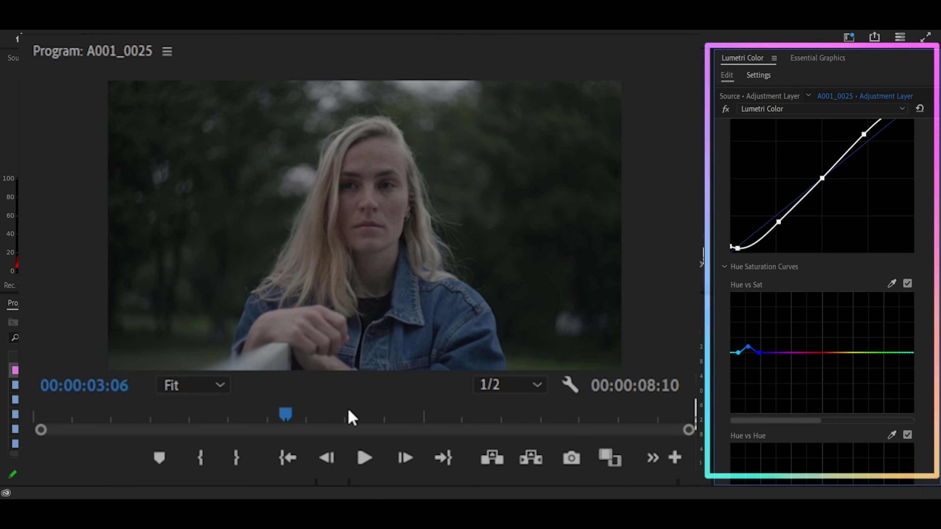
- Isolate the greens on the Hue vs Sat curve with two boundary points and raise a point between them to boost their saturation
click(864, 353)
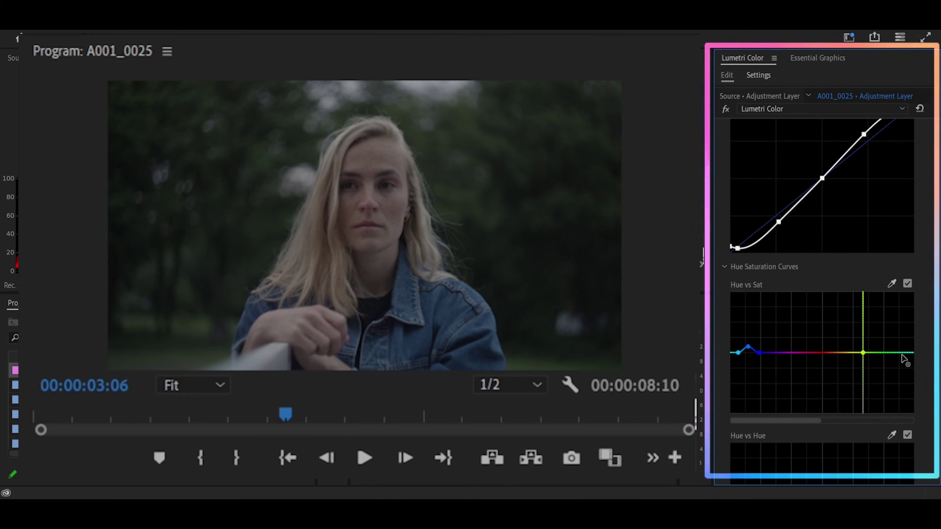
click(901, 352)
click(884, 342)
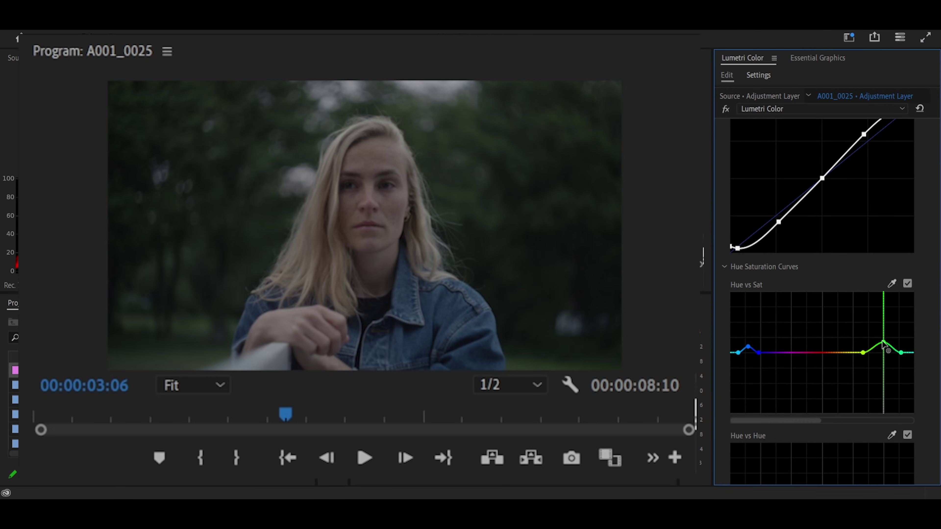
- Isolate the yellow-green range on the Hue vs Hue curve with two boundary points and slightly raise a point between them
scroll(806, 325, down, 5)
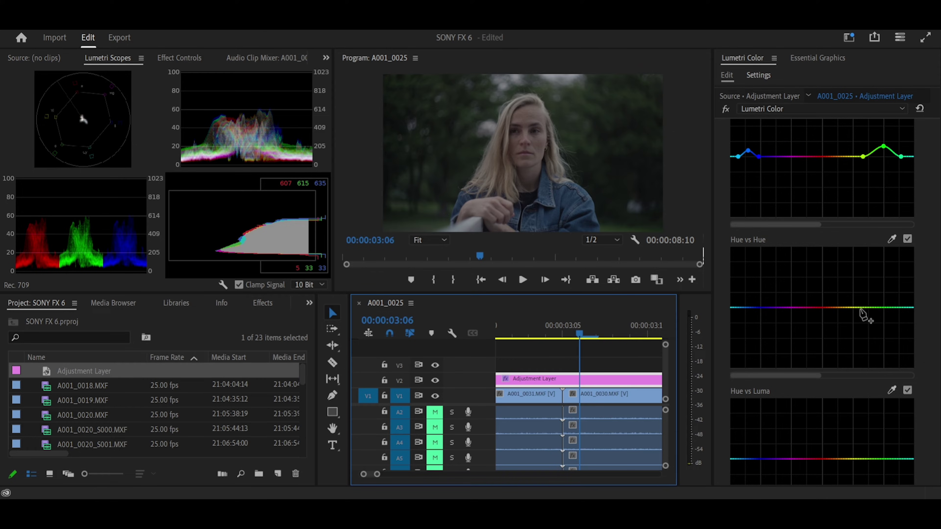
click(877, 307)
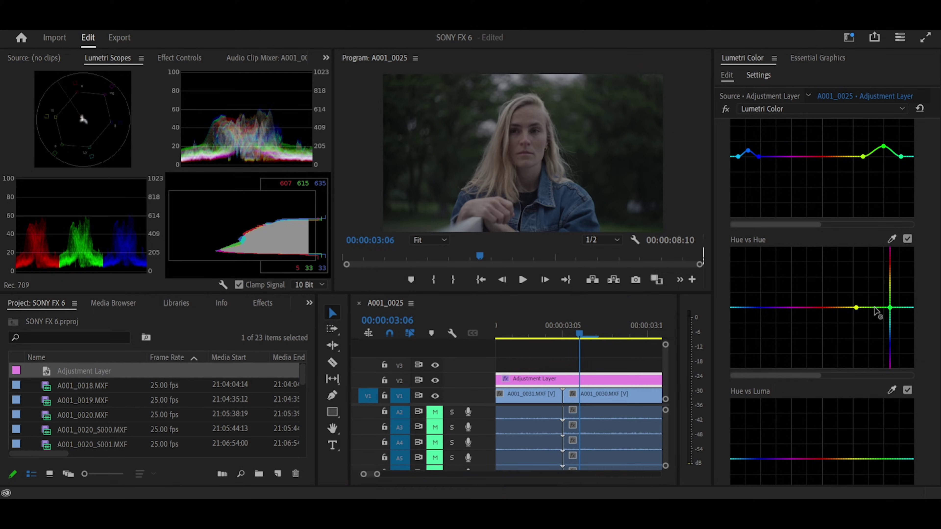
click(871, 319)
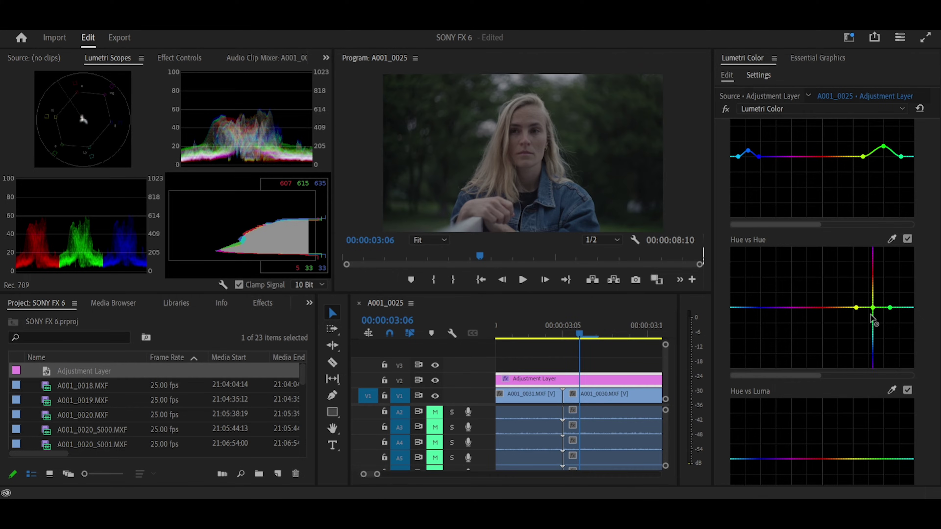
drag(870, 315, 870, 296)
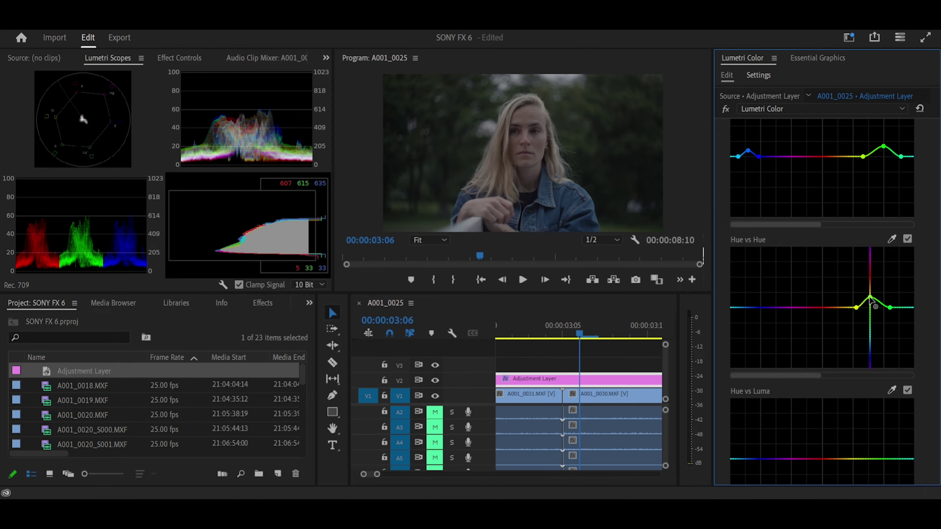
- In Color Wheels & Match, shift the Midtones wheel slightly toward warm red-orange and slightly lower the midtone brightness
scroll(852, 333, down, 5)
scroll(833, 375, down, 3)
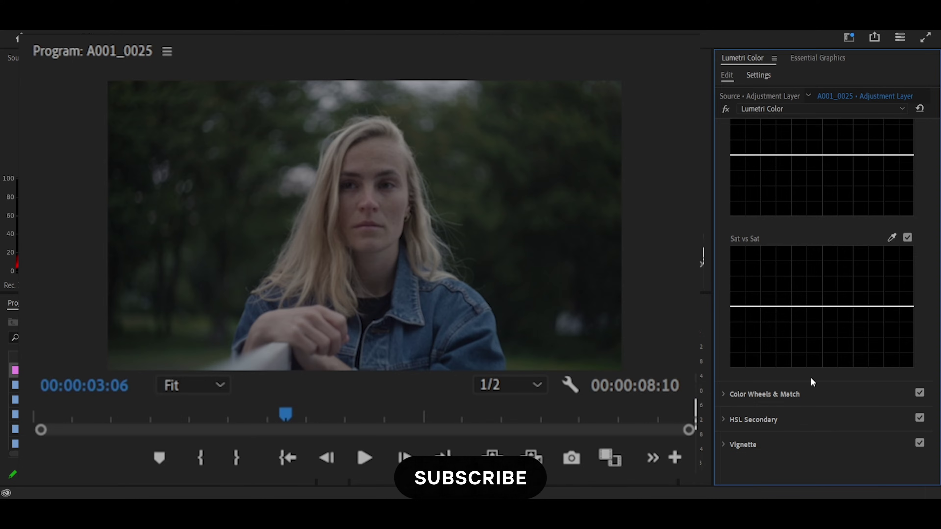
click(2, 430)
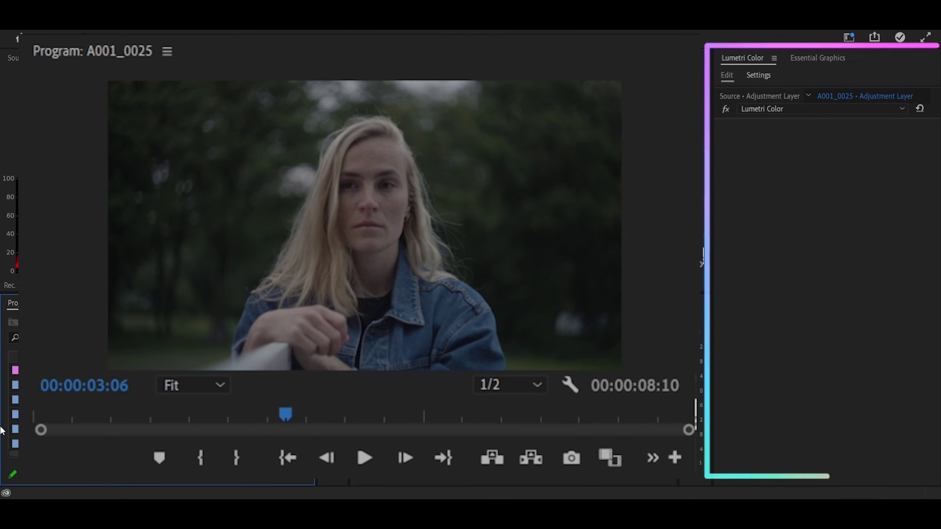
click(750, 75)
click(733, 74)
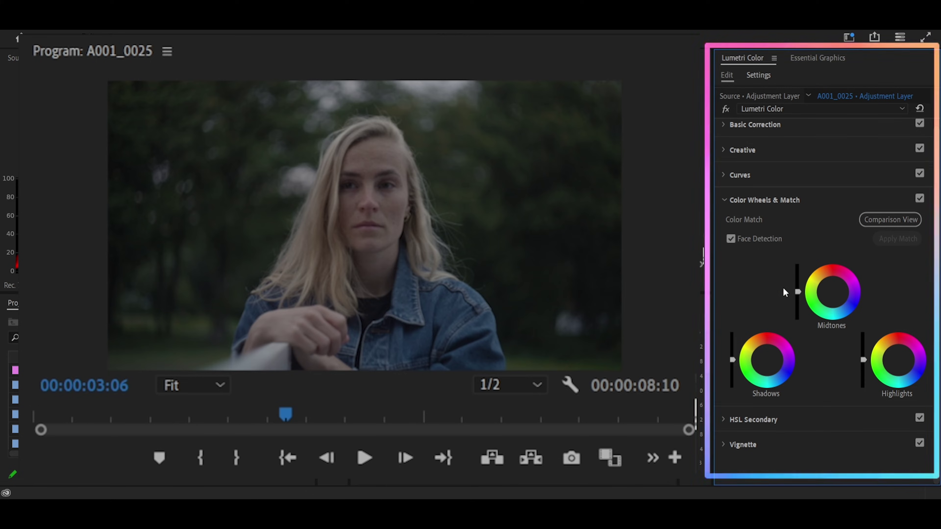
drag(831, 297, 831, 289)
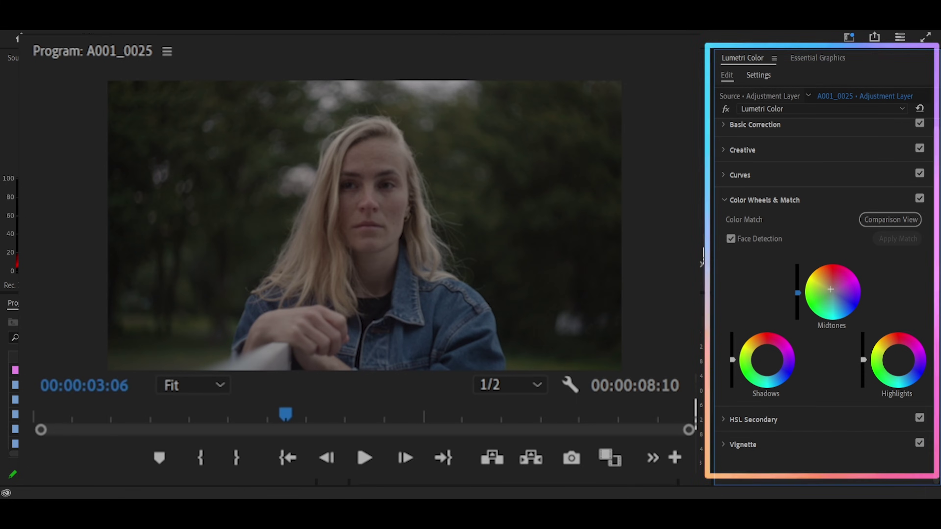
drag(798, 292, 799, 296)
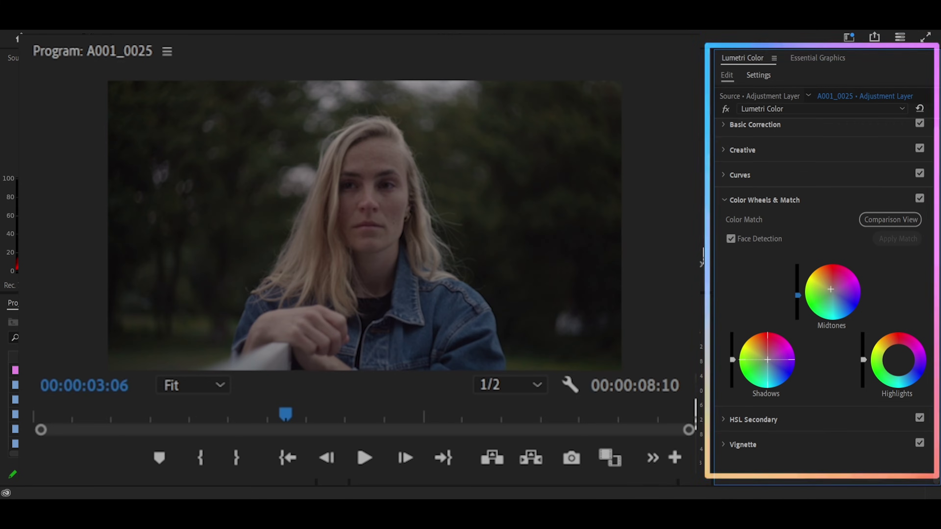
- Nudge the Shadows color wheel minimally around its center and slightly lower the shadow brightness
drag(764, 360, 767, 360)
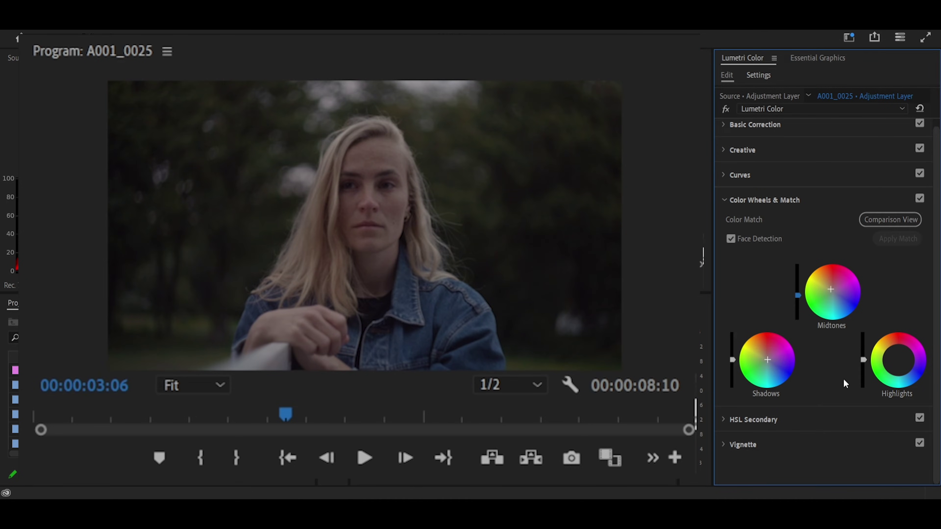
click(732, 360)
drag(732, 360, 732, 364)
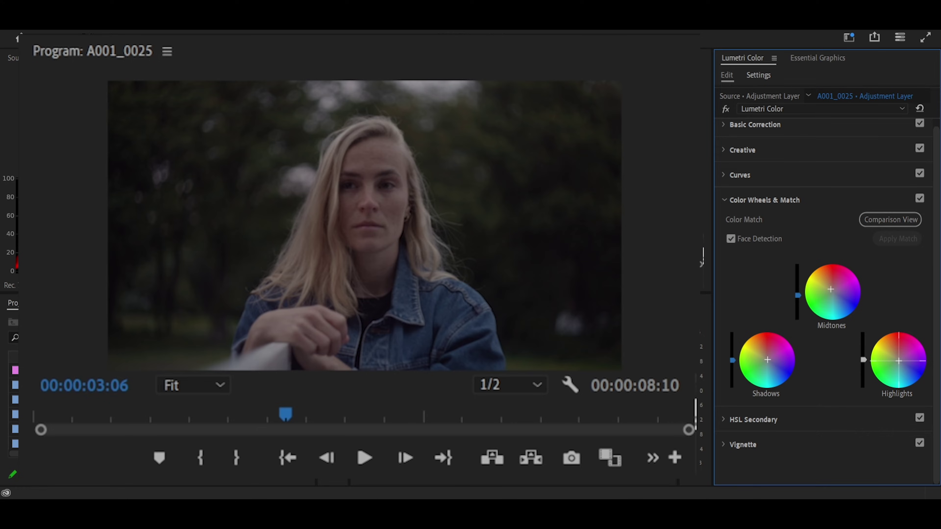
- Shift the Highlights color wheel slightly toward warm yellow-orange and slightly raise the highlight brightness
drag(899, 361, 901, 362)
drag(901, 361, 898, 362)
drag(898, 362, 895, 358)
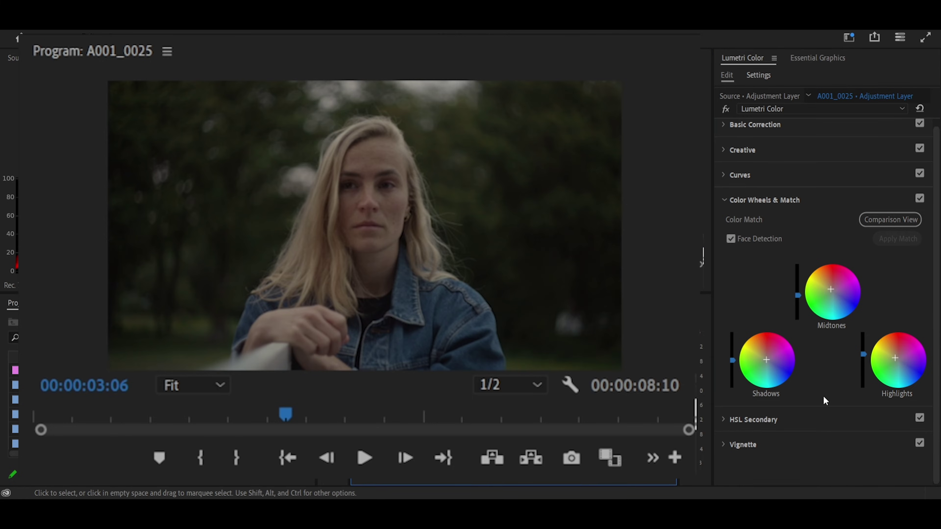
- Key the woman's skin tones in HSL Secondary with a red hue range and wide, softly feathered saturation and luminance ranges
click(722, 418)
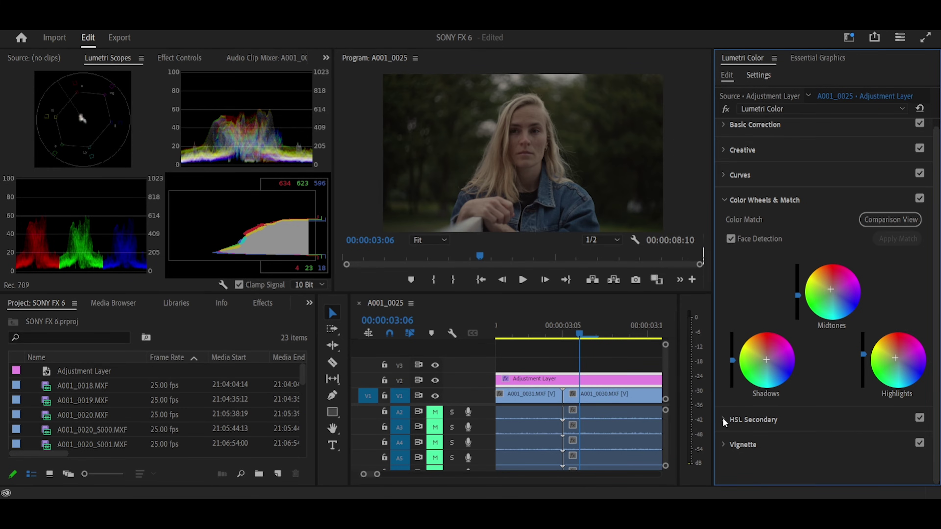
click(723, 419)
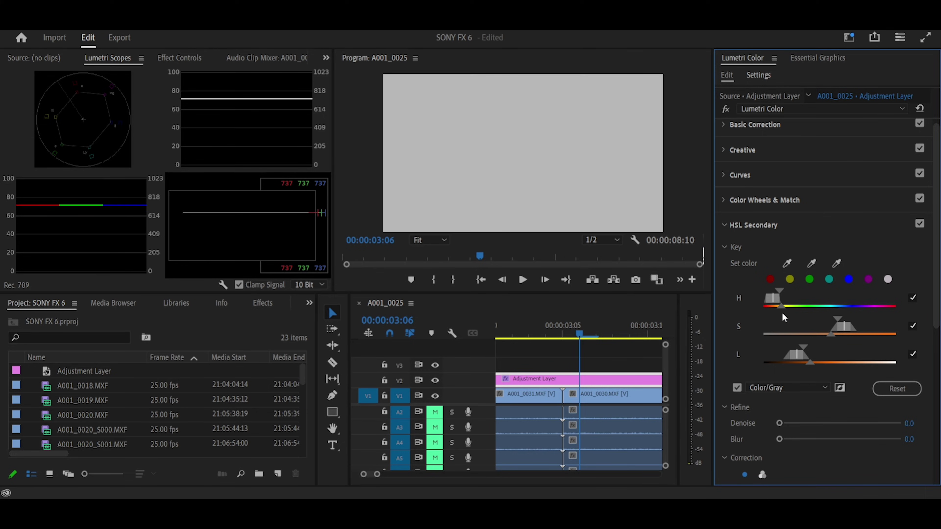
drag(809, 362, 820, 361)
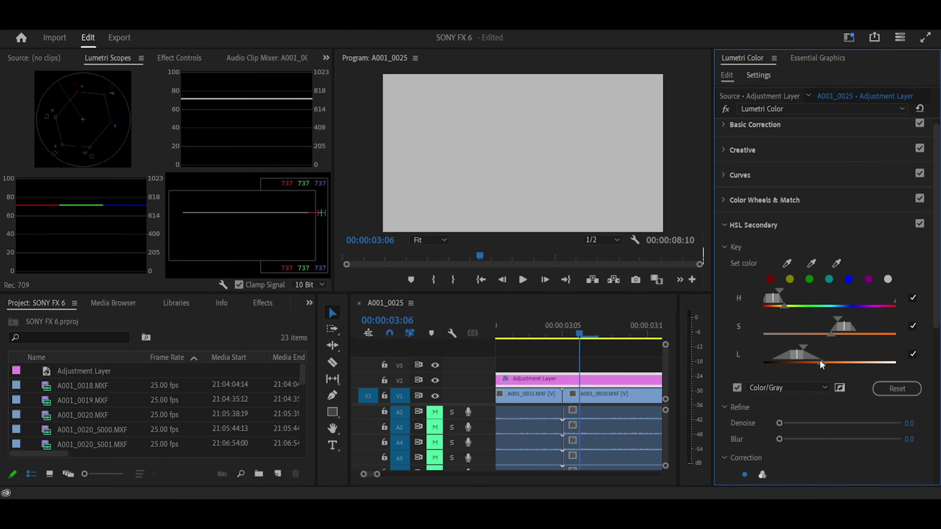
drag(820, 361, 773, 363)
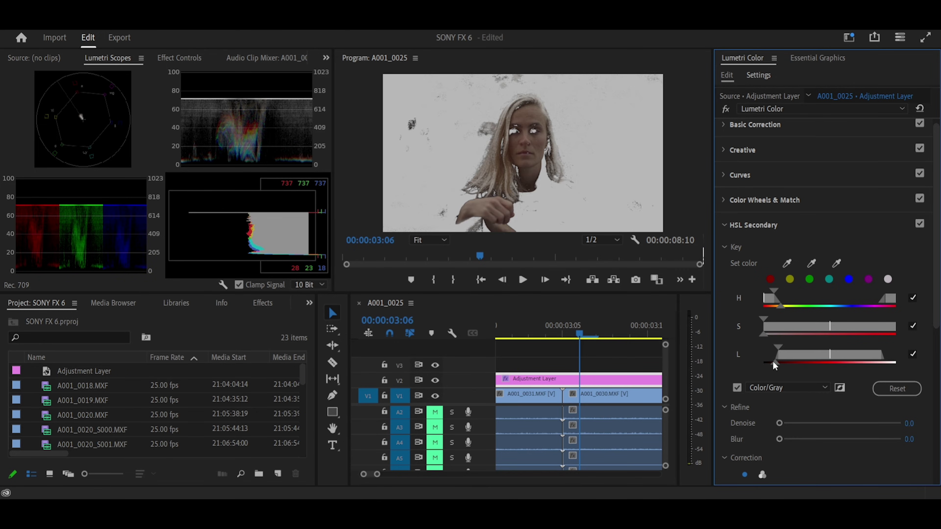
drag(773, 361, 758, 360)
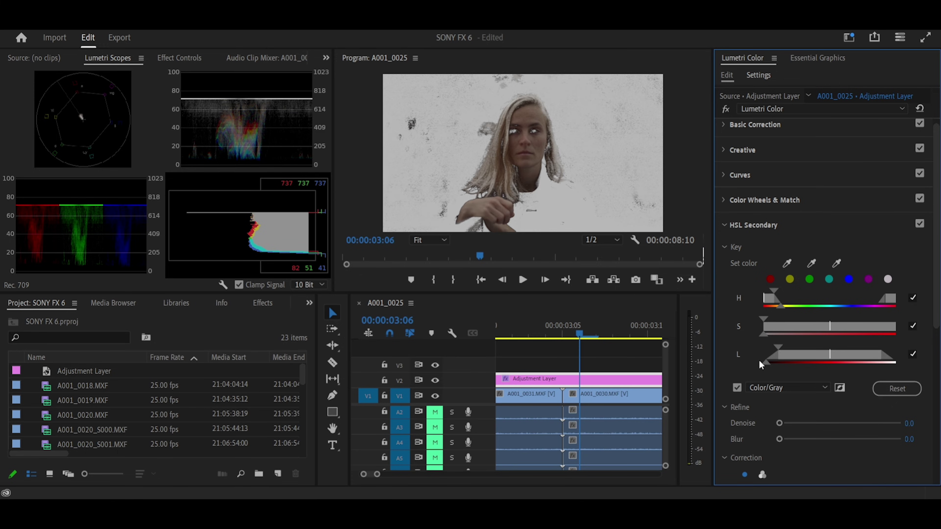
drag(758, 359, 763, 330)
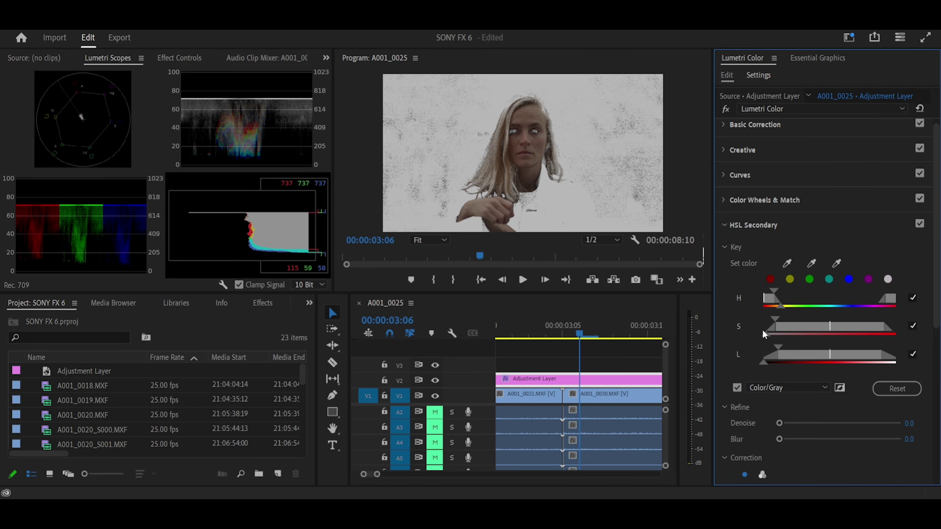
drag(781, 306, 775, 292)
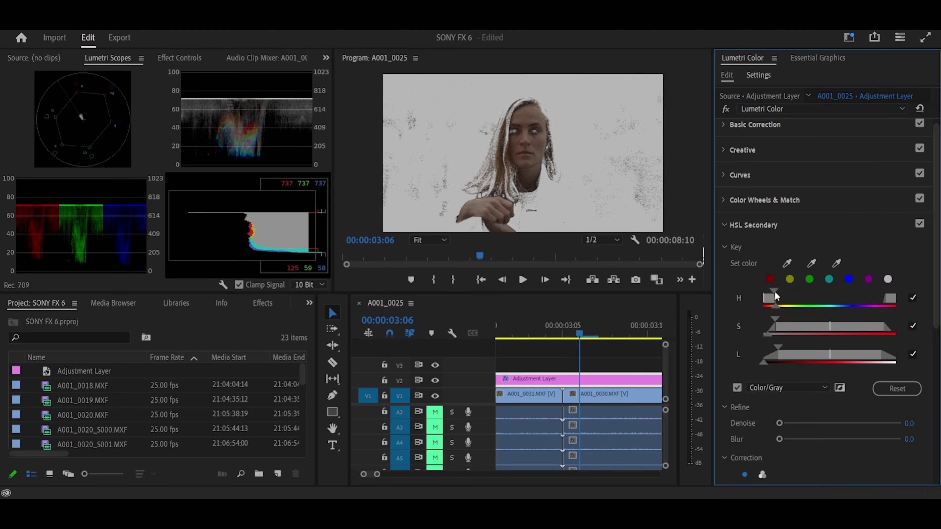
- Invert the skin key, turn off the Color/Gray mask preview, and shift the HSL correction wheel slightly toward teal-green
scroll(835, 381, down, 5)
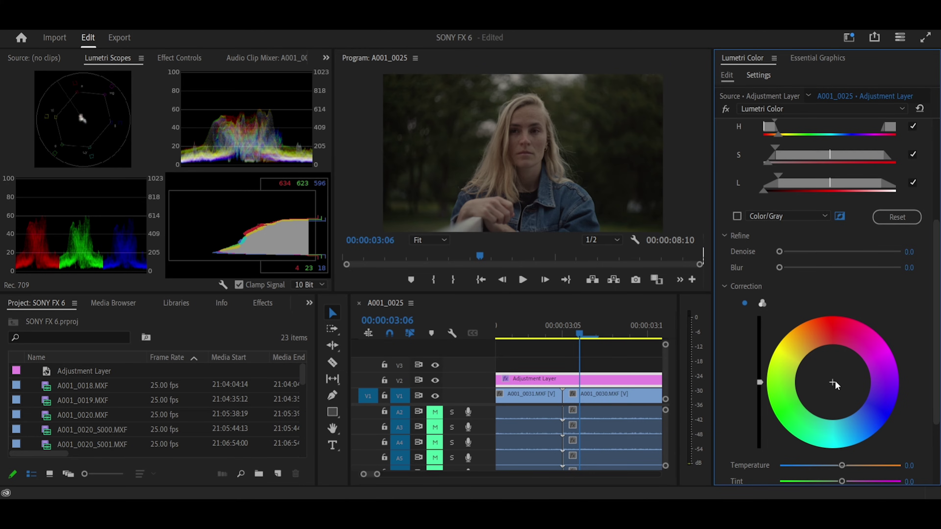
drag(835, 381, 832, 391)
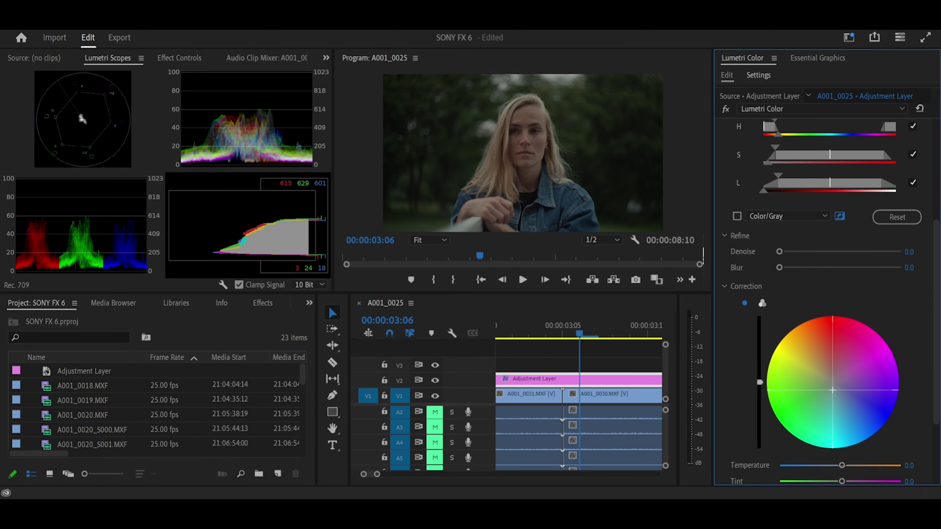
- Set the HSL Secondary correction's Saturation to 110.6 and Contrast to 9.5
scroll(846, 408, down, 3)
drag(841, 431, 846, 431)
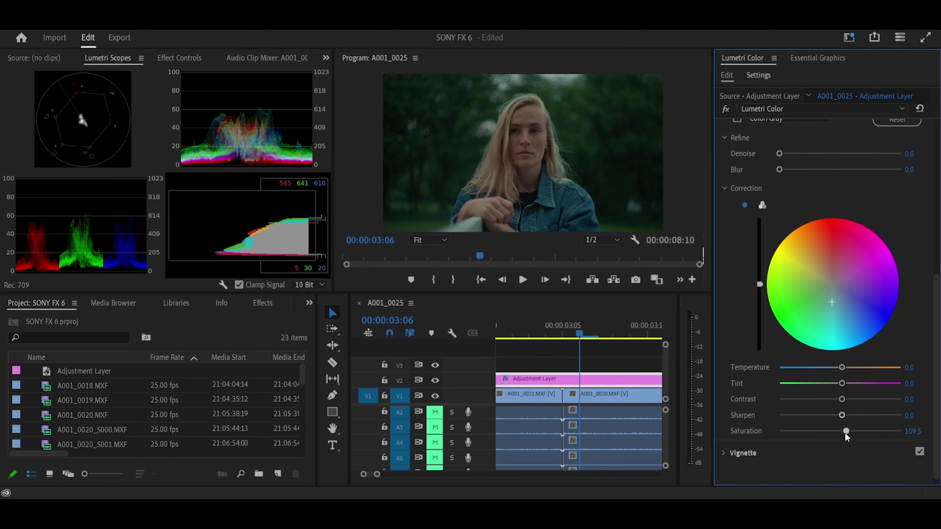
drag(845, 431, 846, 431)
drag(841, 399, 846, 399)
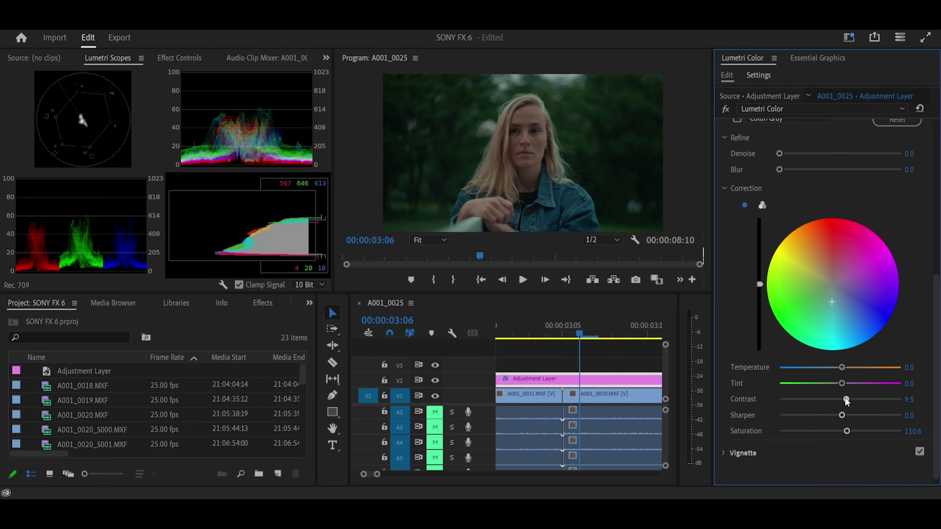
- Apply the SL CLEAN KODAK A HDR creative look to another adjustment layer that has no Lumetri adjustments yet
scroll(846, 402, up, 1)
click(592, 333)
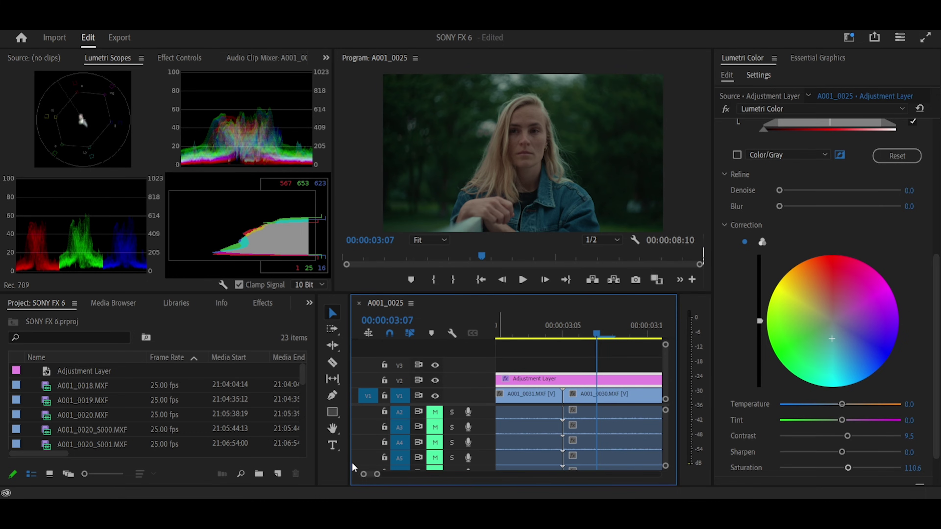
scroll(176, 423, down, 6)
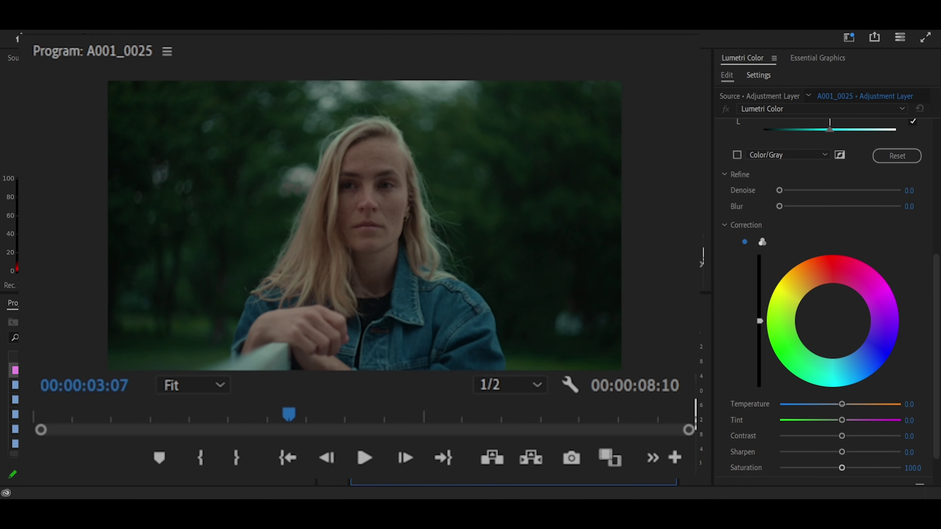
scroll(844, 183, up, 6)
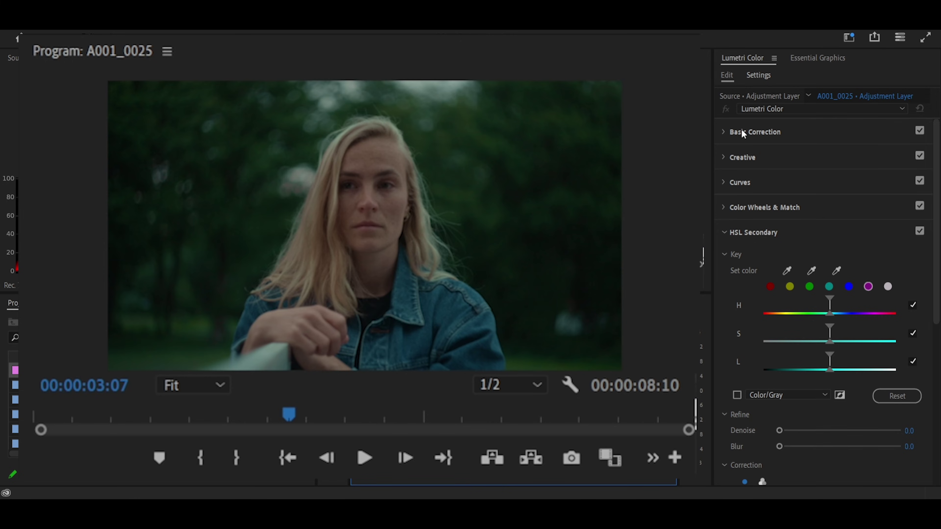
click(745, 158)
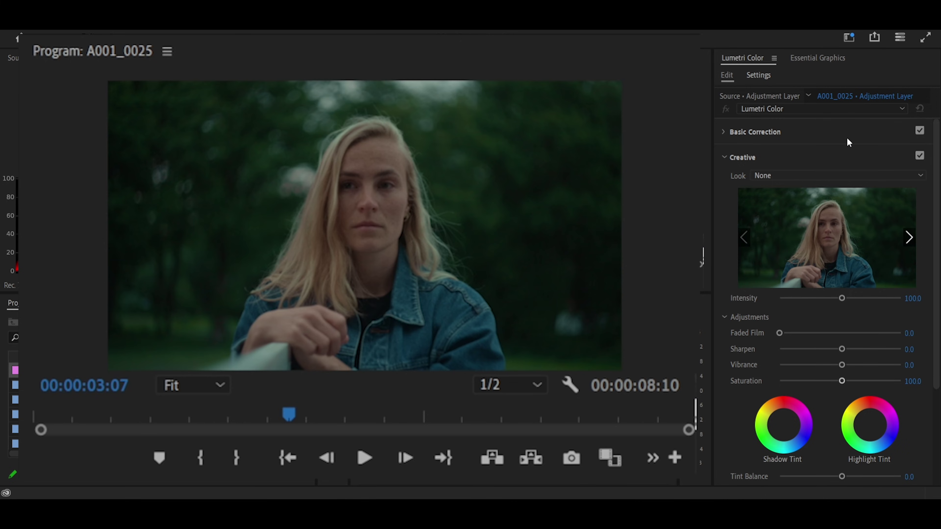
click(886, 247)
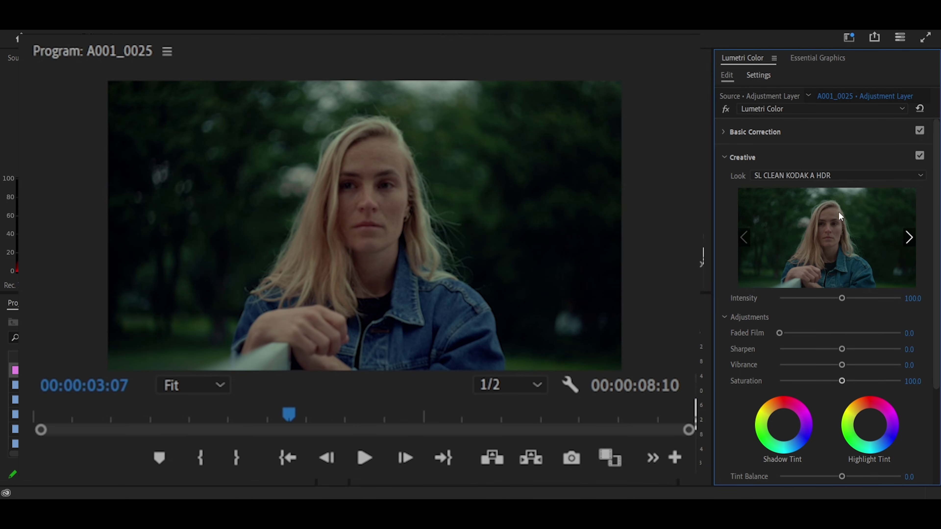
- Browse the SL CLEAN KODAK look previews and apply SL CLEAN KODAK C to the adjustment layer
click(908, 238)
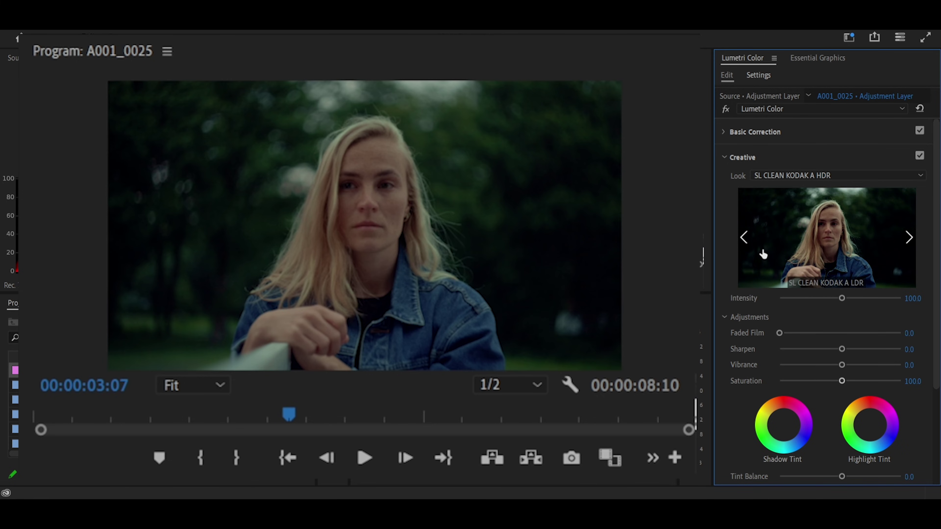
click(909, 238)
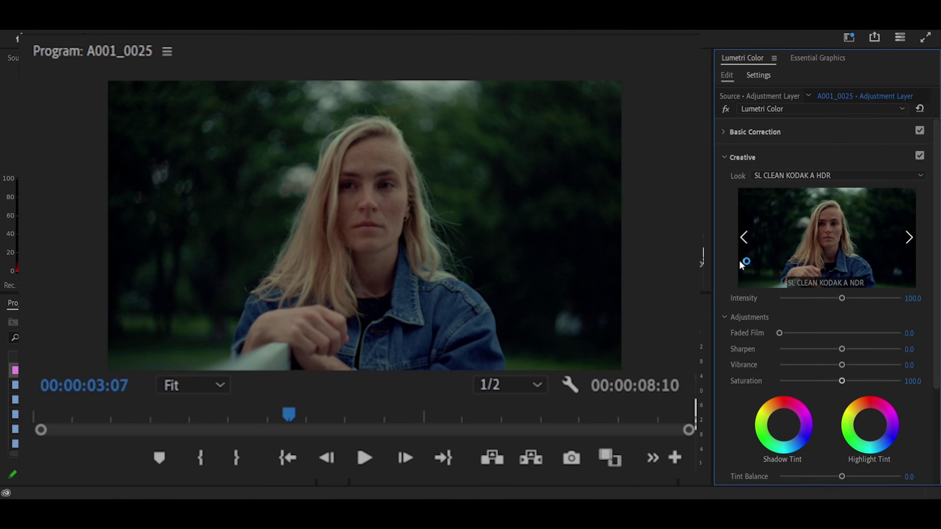
click(909, 237)
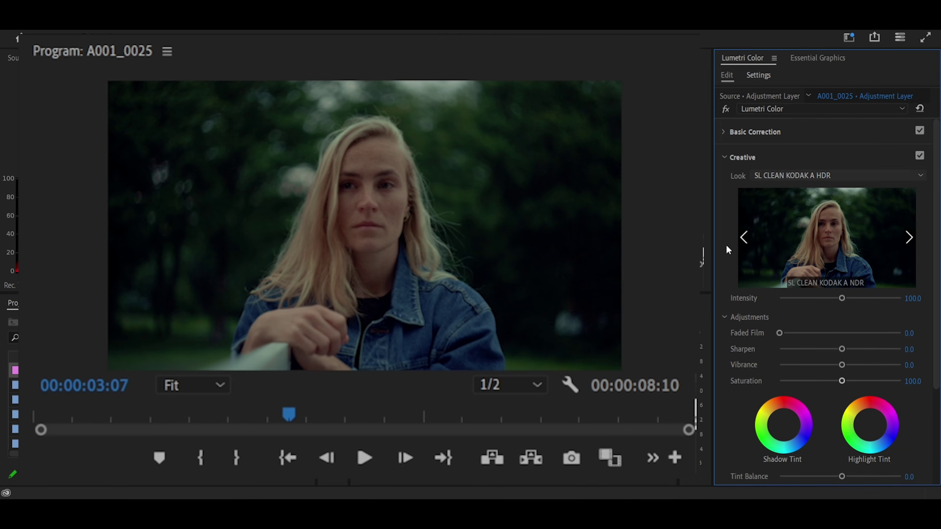
click(910, 234)
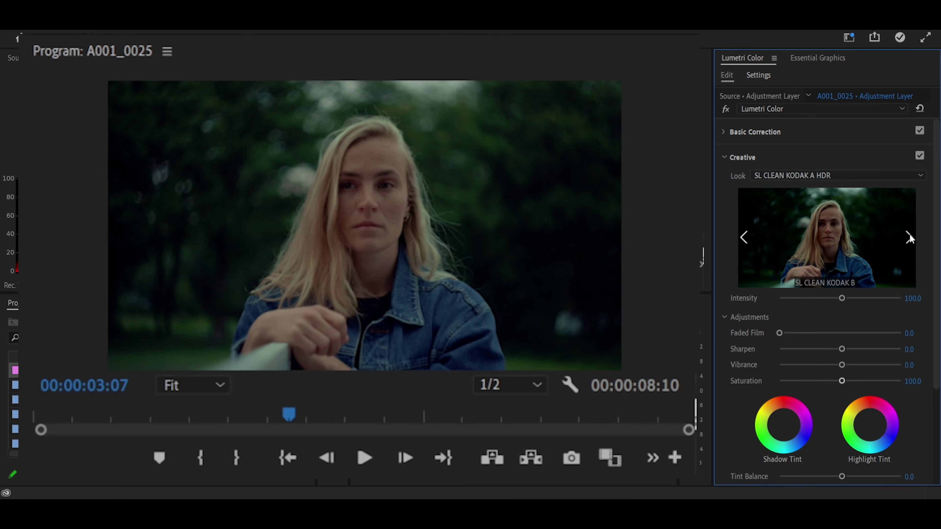
click(909, 235)
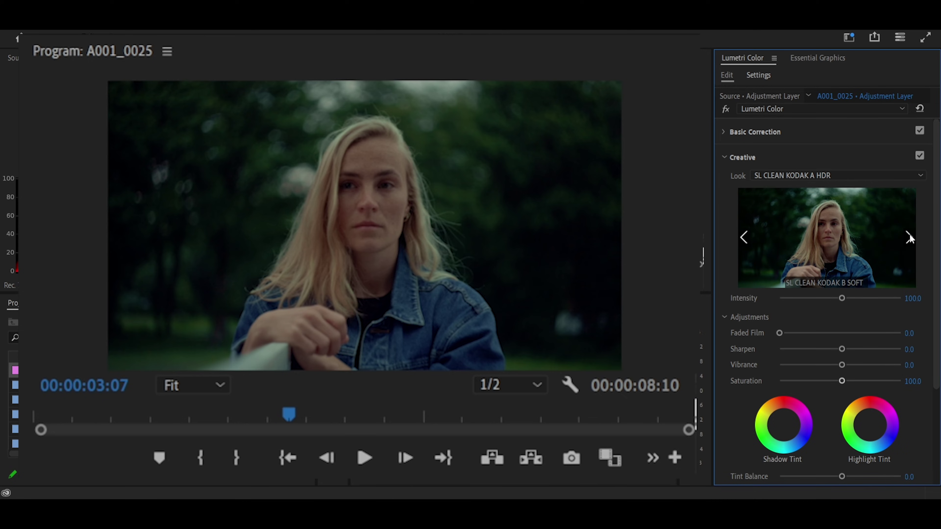
click(909, 234)
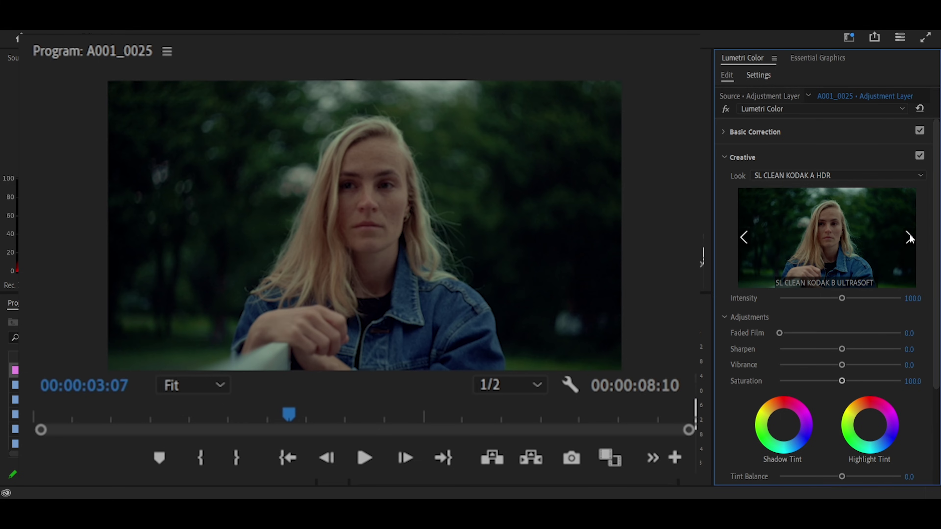
click(909, 235)
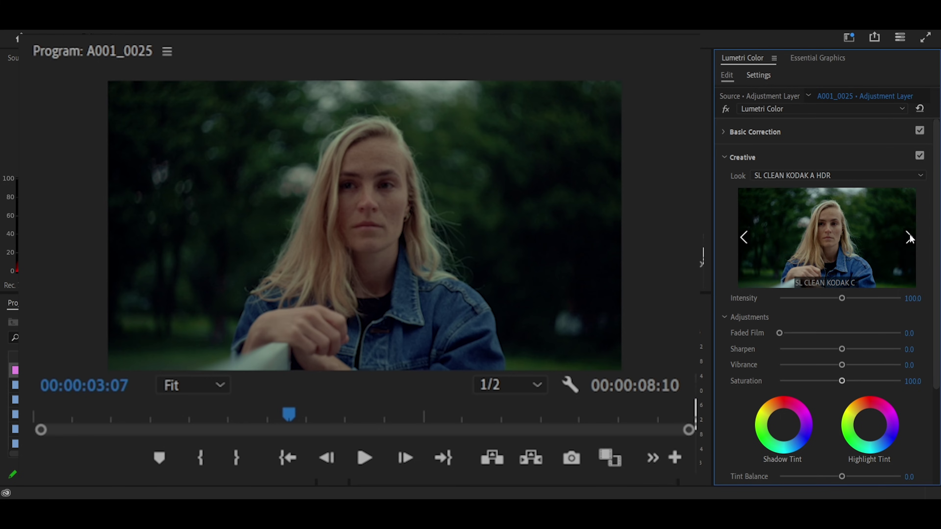
click(848, 253)
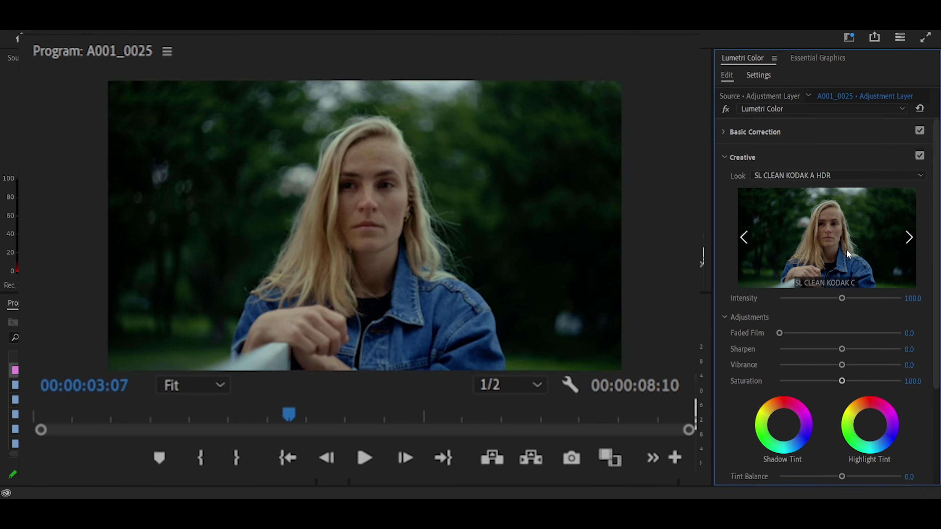
- Apply the SL CLEAN STRAIGHT HDR creative look and compare the image with the Creative adjustments off and on
click(908, 237)
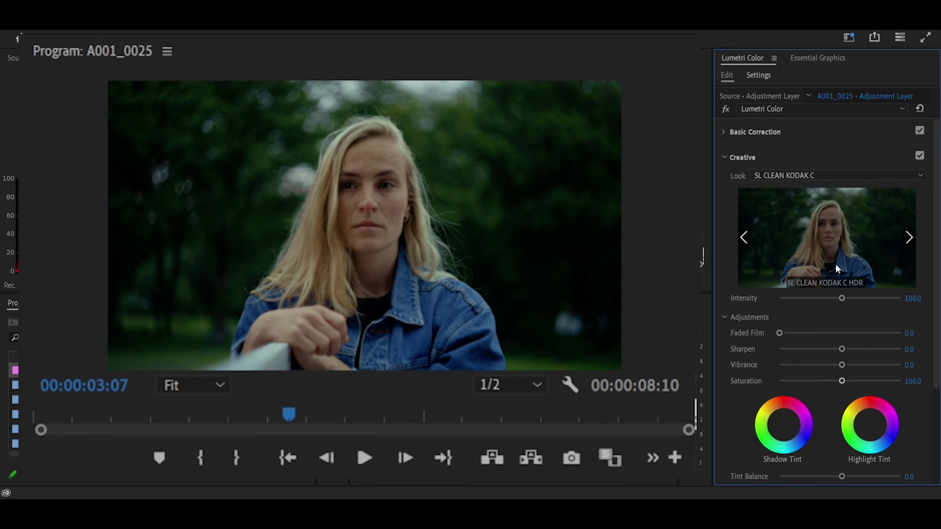
click(841, 236)
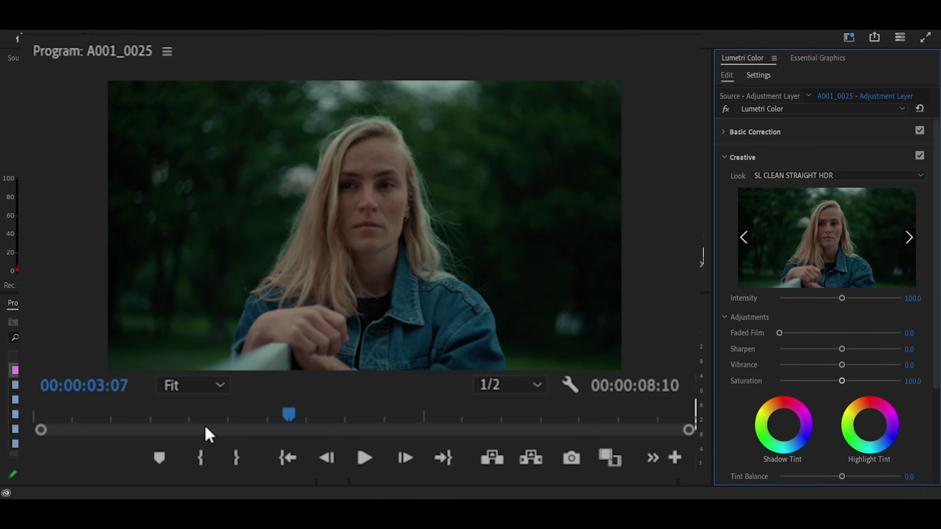
click(920, 155)
click(927, 327)
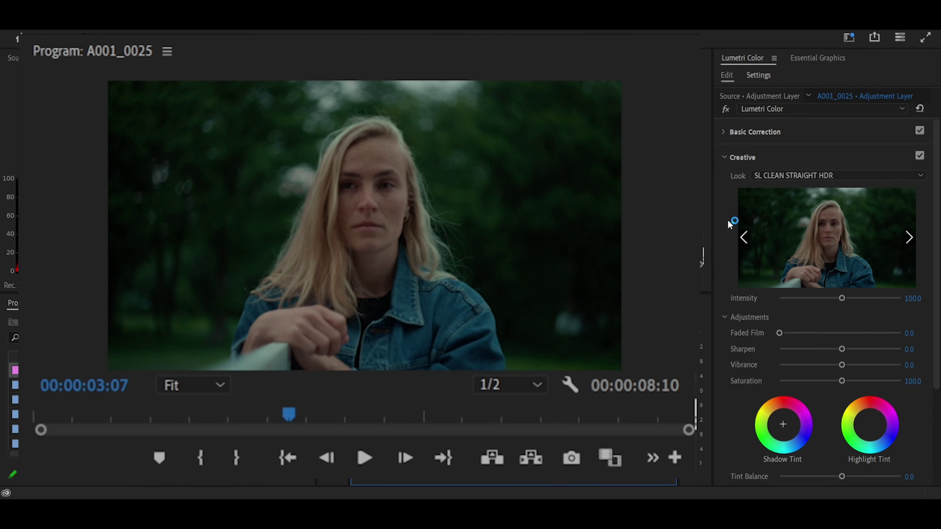
- Set Highlights to 16.6 and Exposure to 0.3 in the adjustment layer's Basic Correction
click(726, 131)
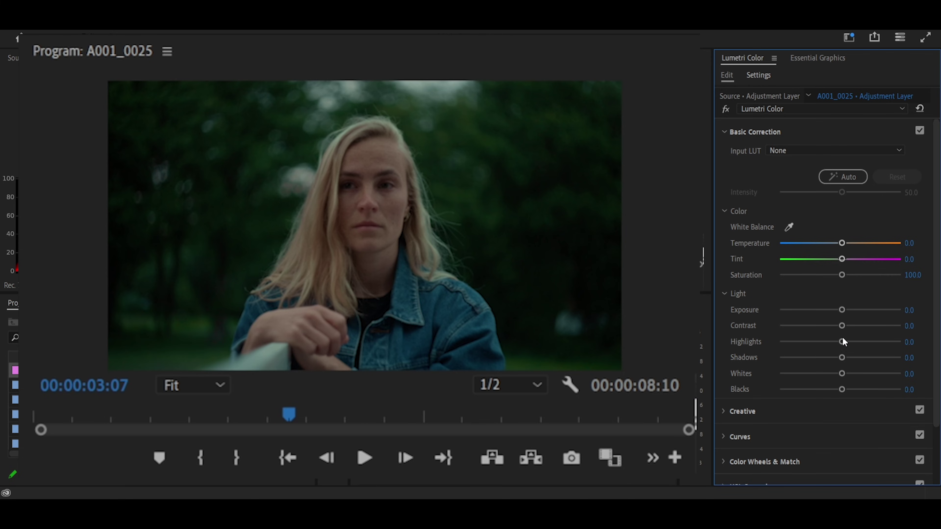
drag(842, 342, 848, 342)
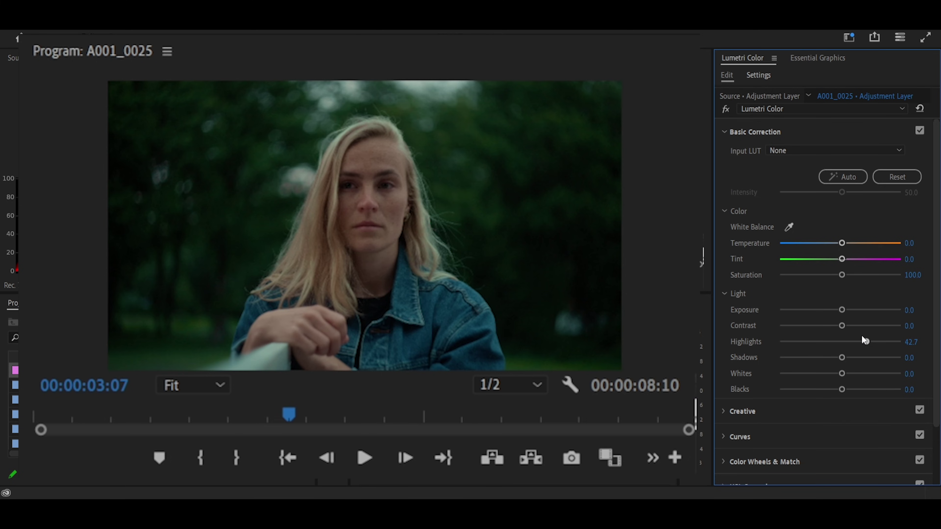
drag(861, 336, 856, 332)
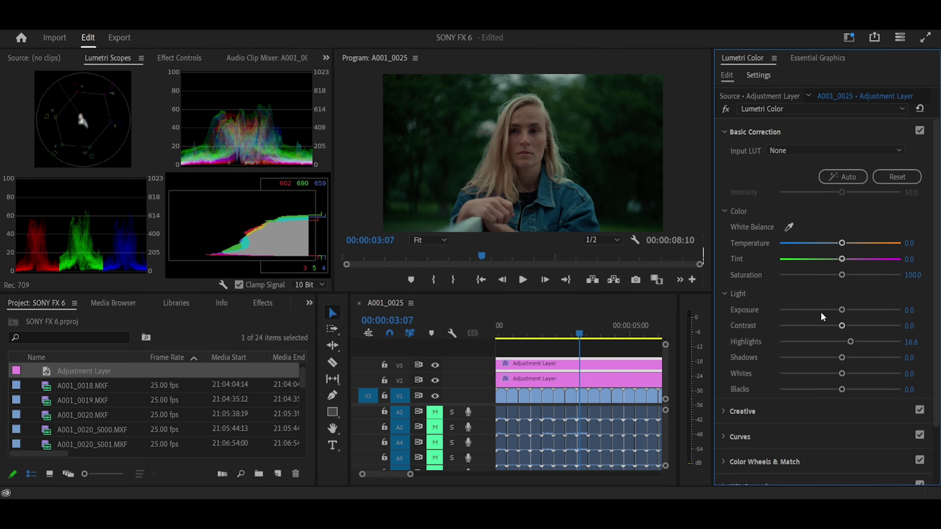
drag(842, 310, 846, 312)
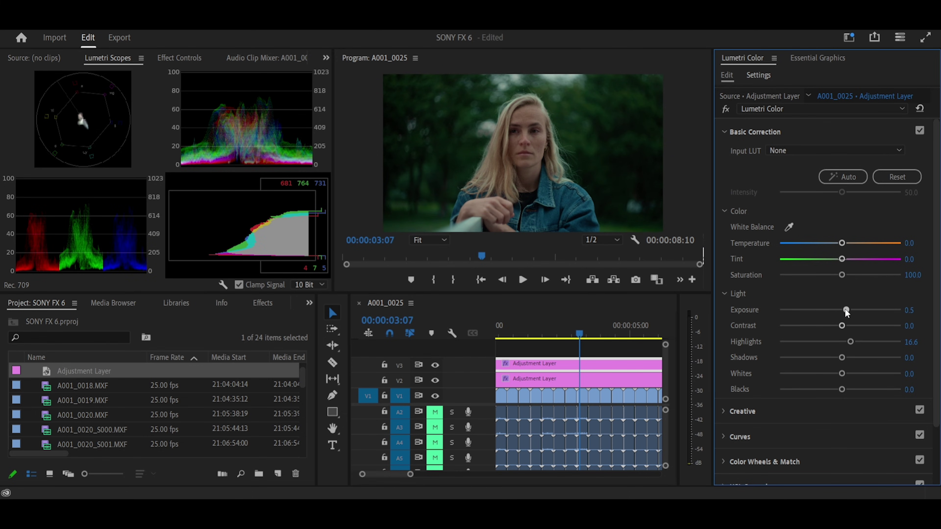
drag(846, 310, 844, 310)
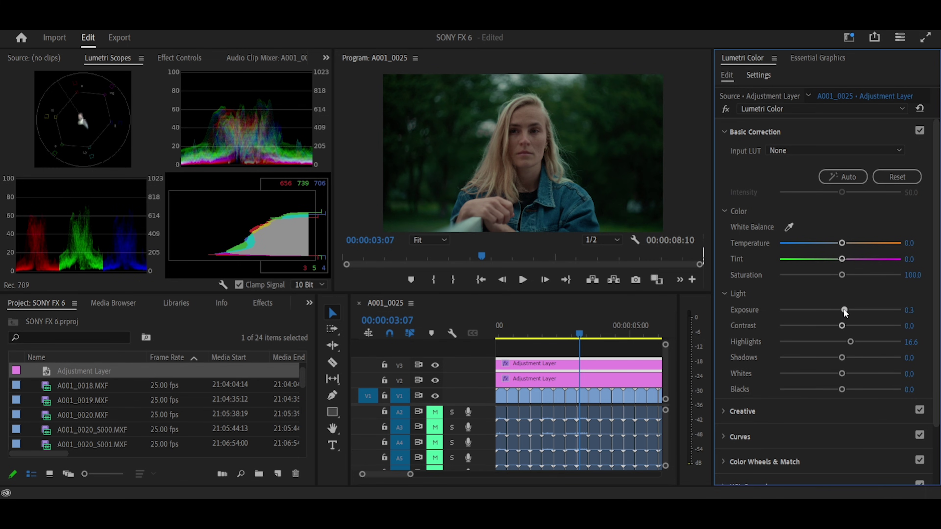
- Compare the image with and without the V3 adjustment layer, then inspect several graded shots in the maximized Program monitor
click(436, 365)
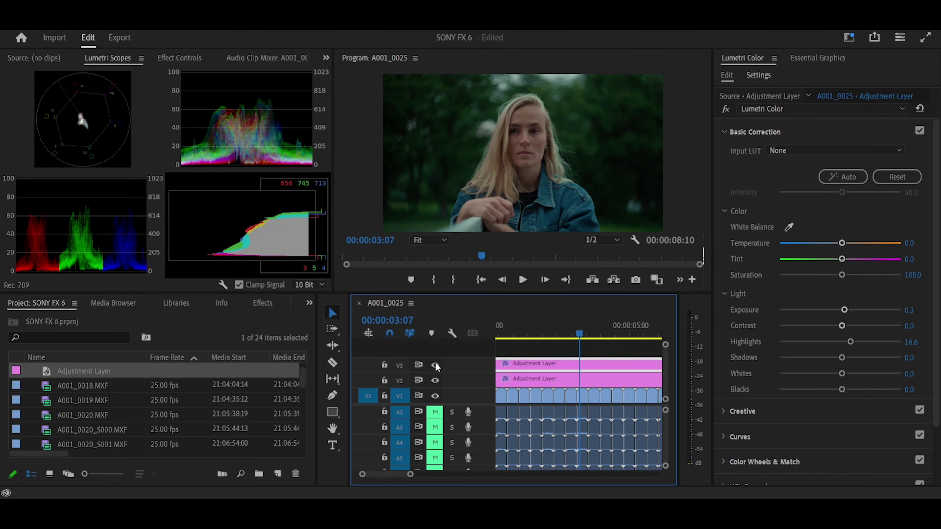
click(529, 148)
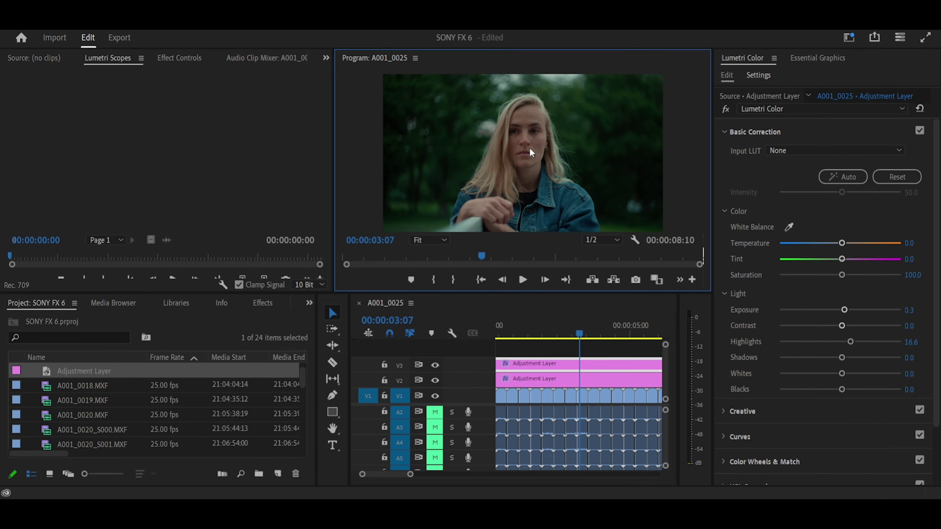
key(grave)
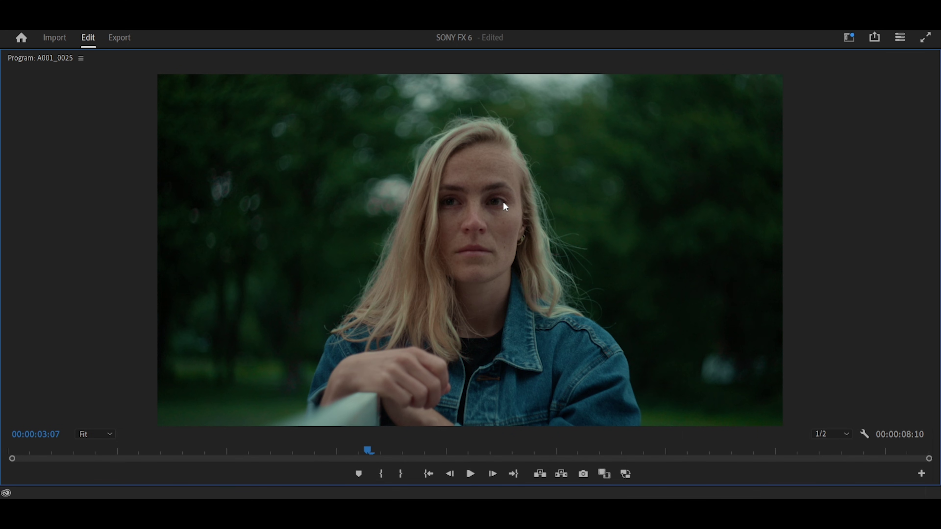
click(329, 458)
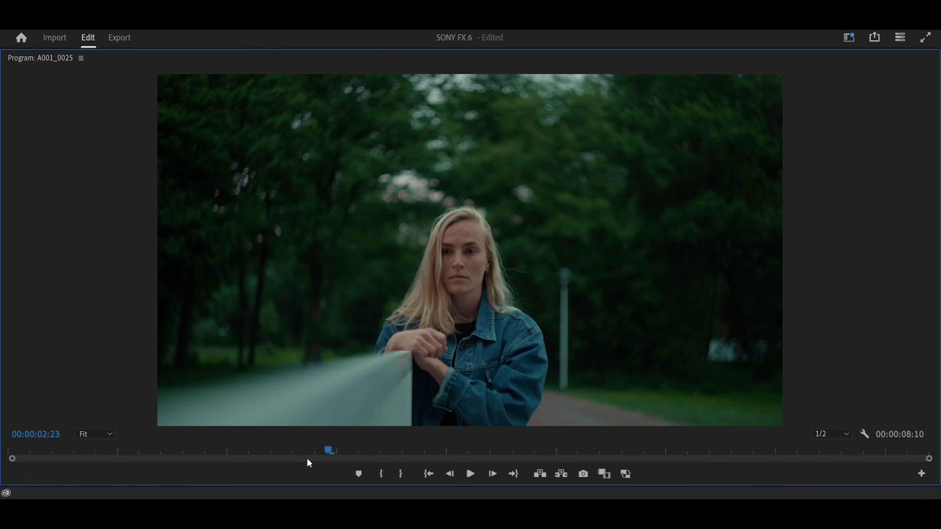
click(53, 455)
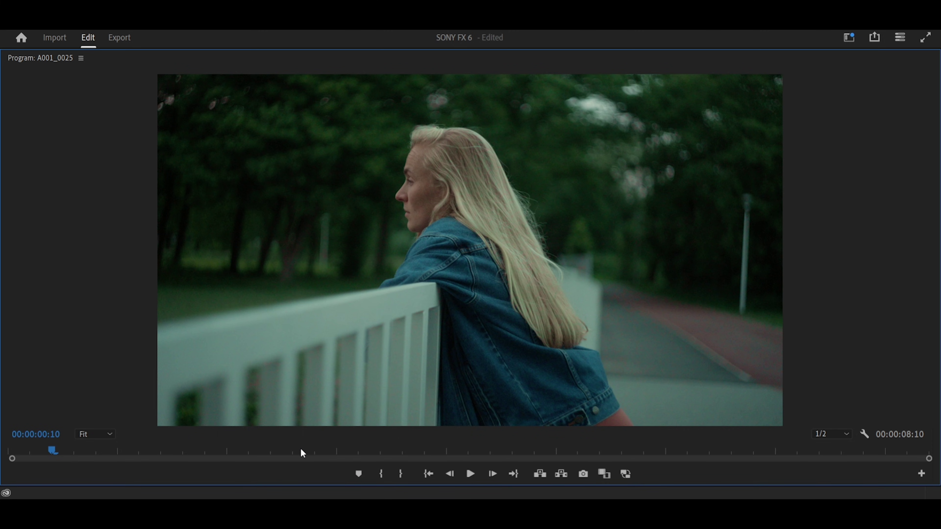
click(302, 452)
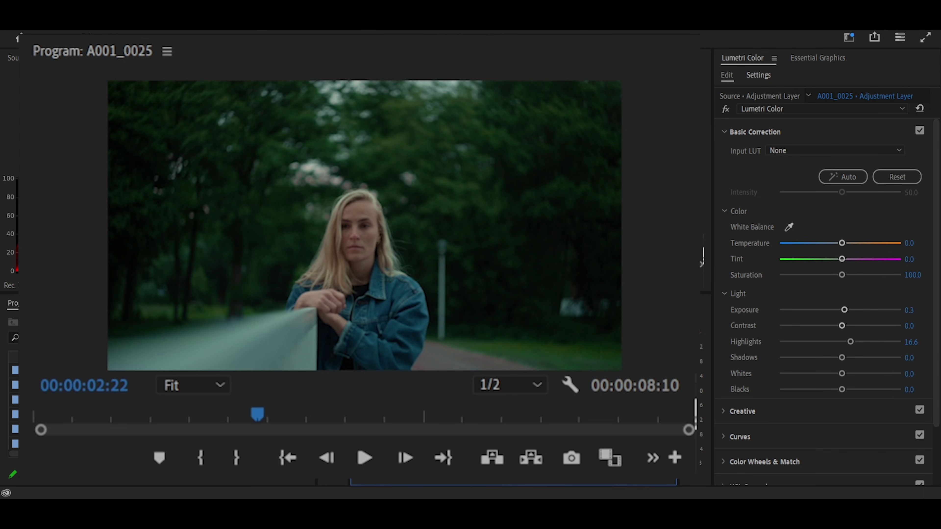
- Reposition the clip on the sequence timeline
key(shift+1)
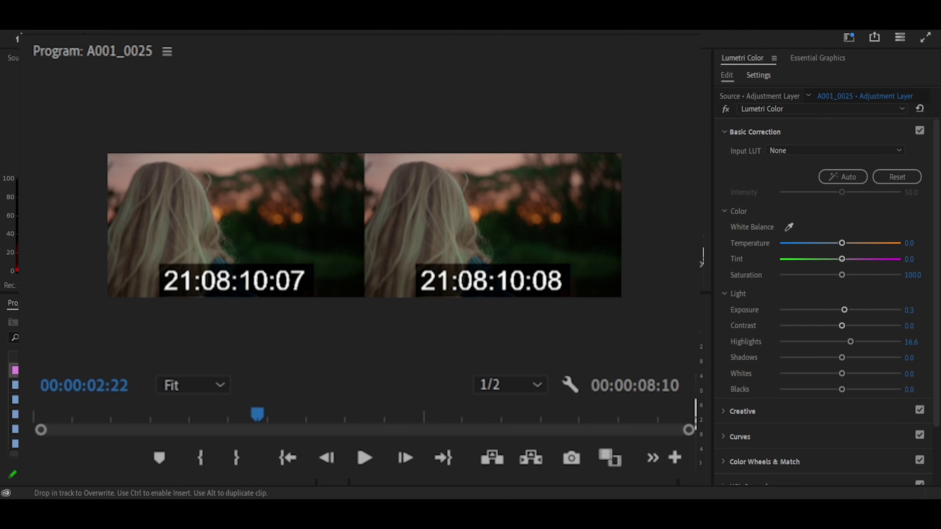
drag(519, 478, 531, 478)
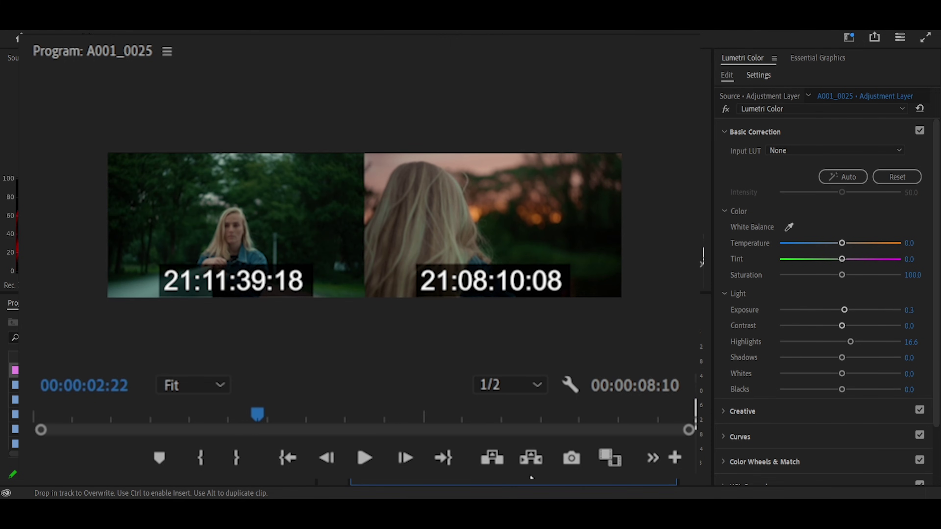
drag(531, 477, 531, 477)
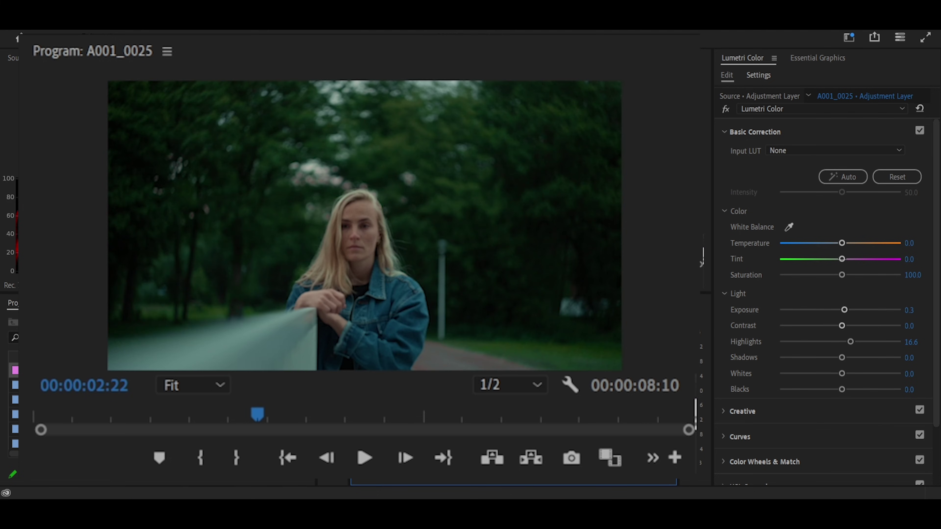
- Play, scrub and step through the sequence to check the grade's consistency across the different shots
key(space)
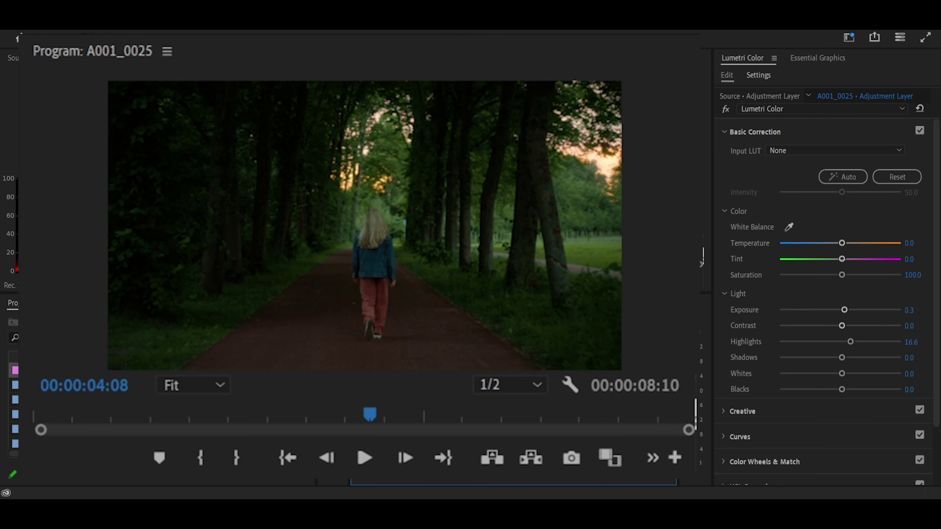
key(Home)
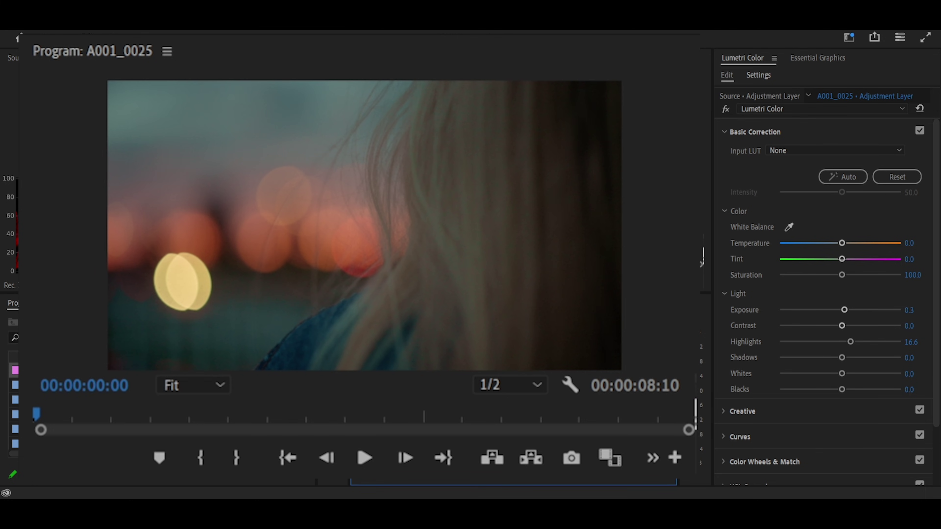
drag(36, 414, 479, 414)
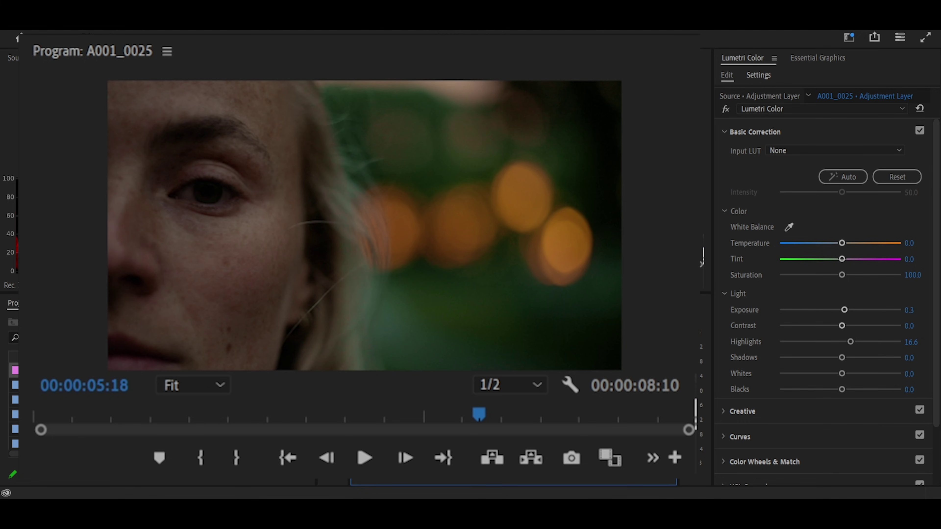
key(Left)
key(Left)
key(Left)
key(Left)
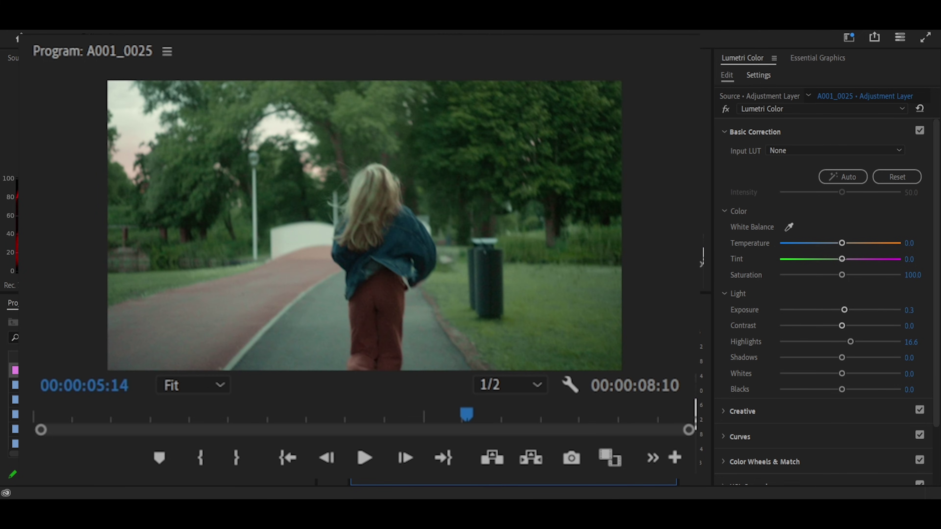
key(space)
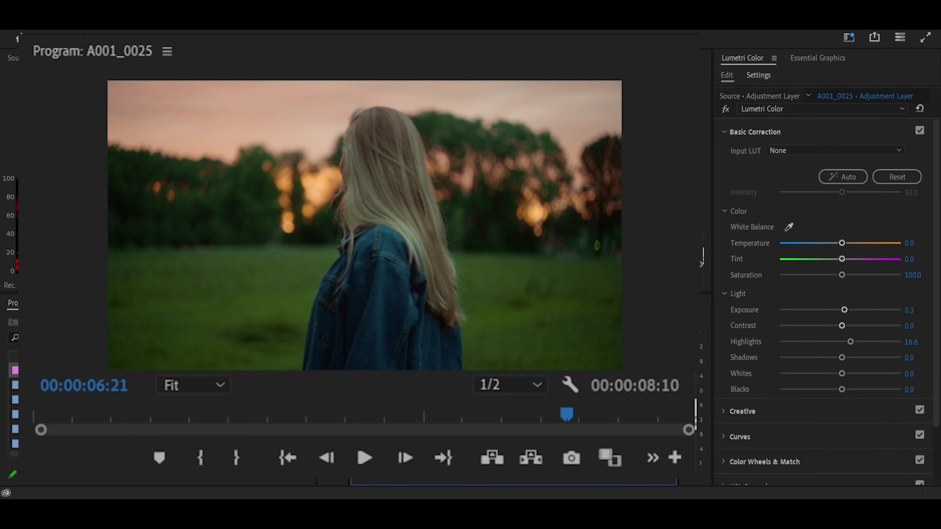
key(Up)
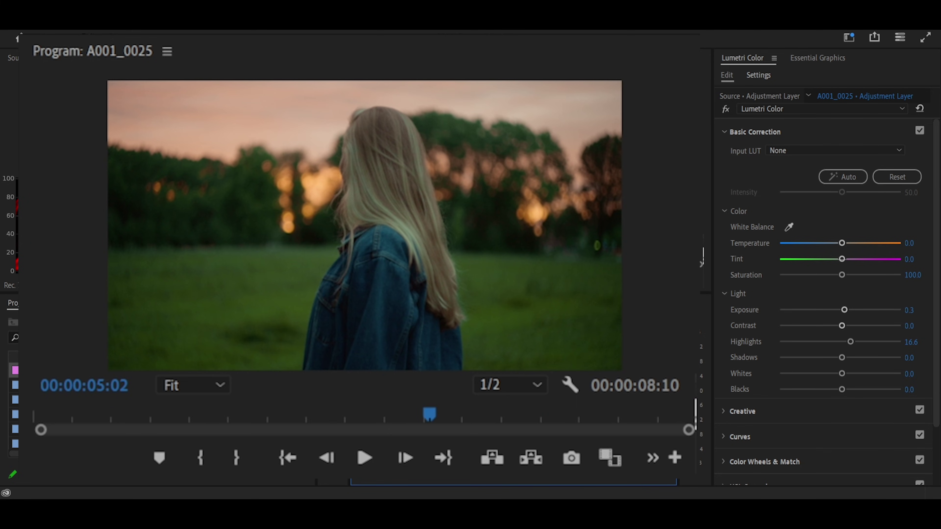
key(Left)
key(Left)
key(Left)
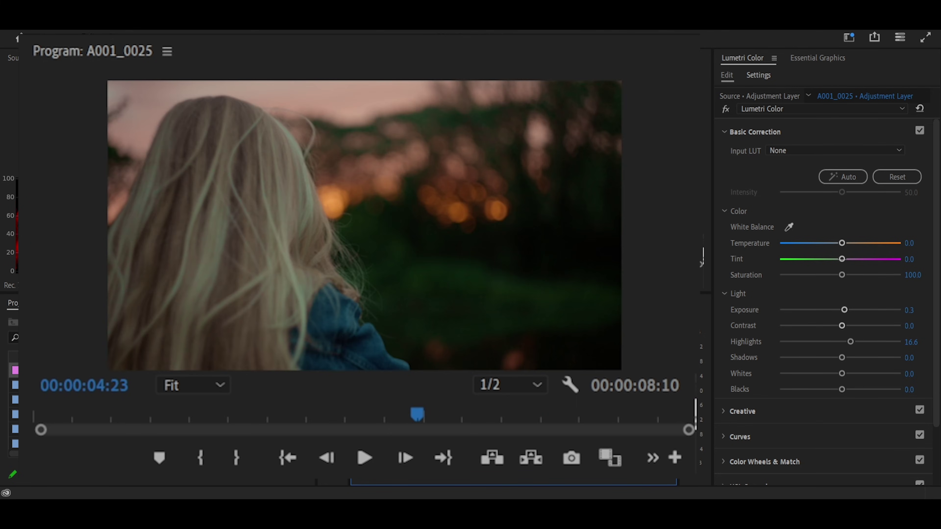